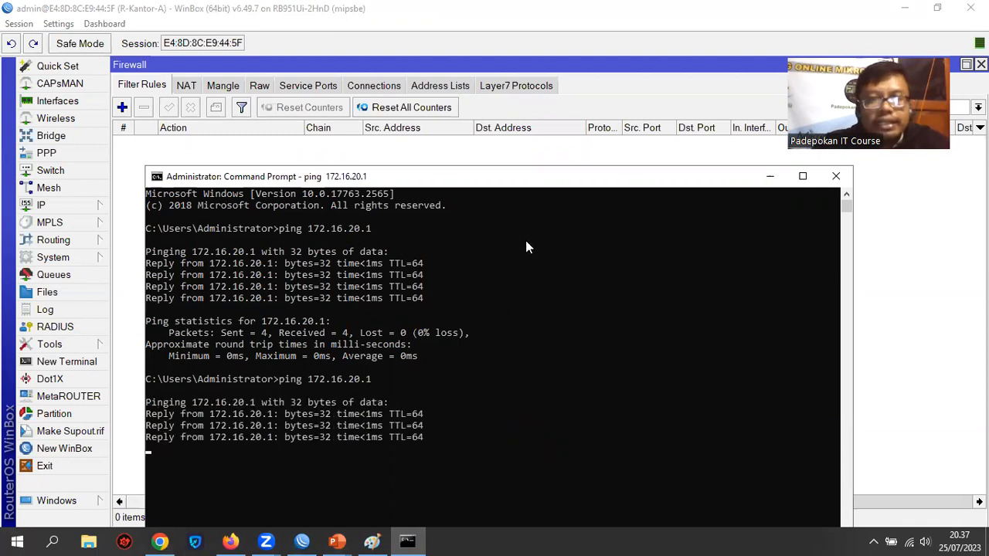
Return from the Command Prompt to WinBox and start a new firewall filter rule on the input chain
left_click_drag(530, 172, 538, 206)
left_click(223, 155)
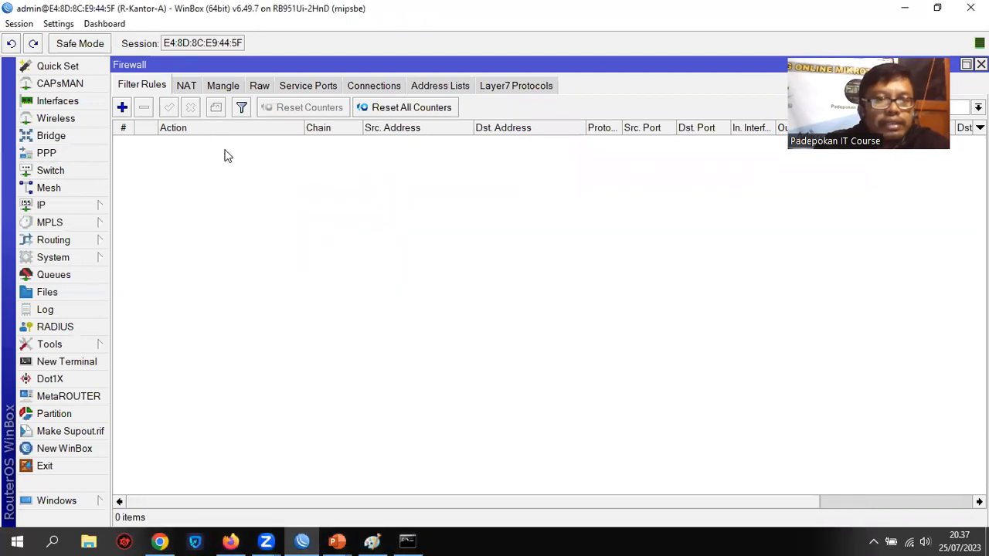
left_click(122, 107)
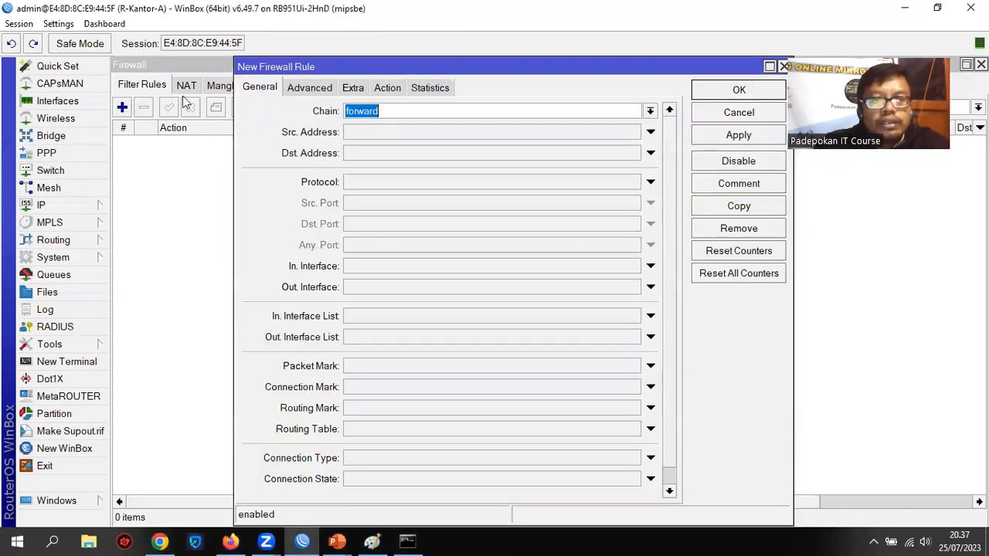
left_click(650, 111)
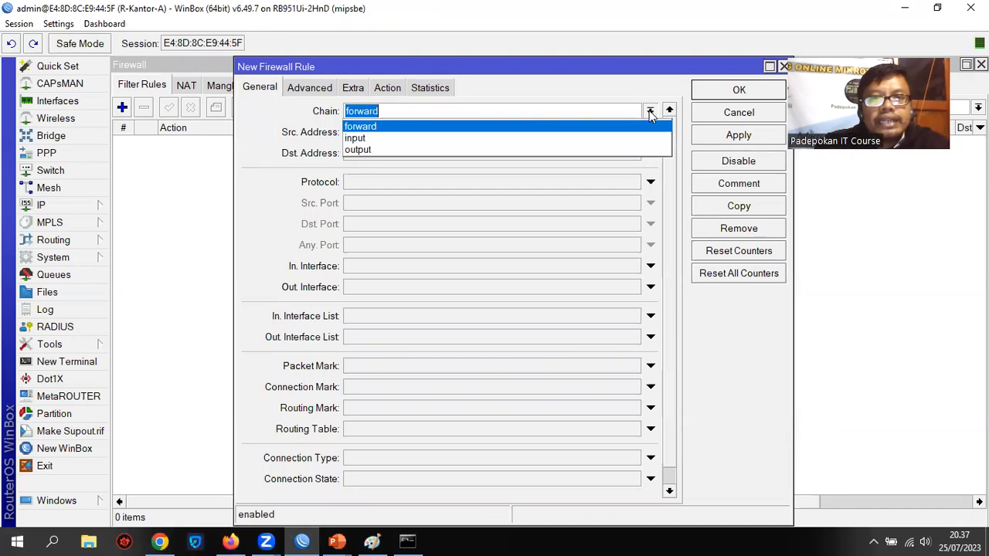
left_click(422, 140)
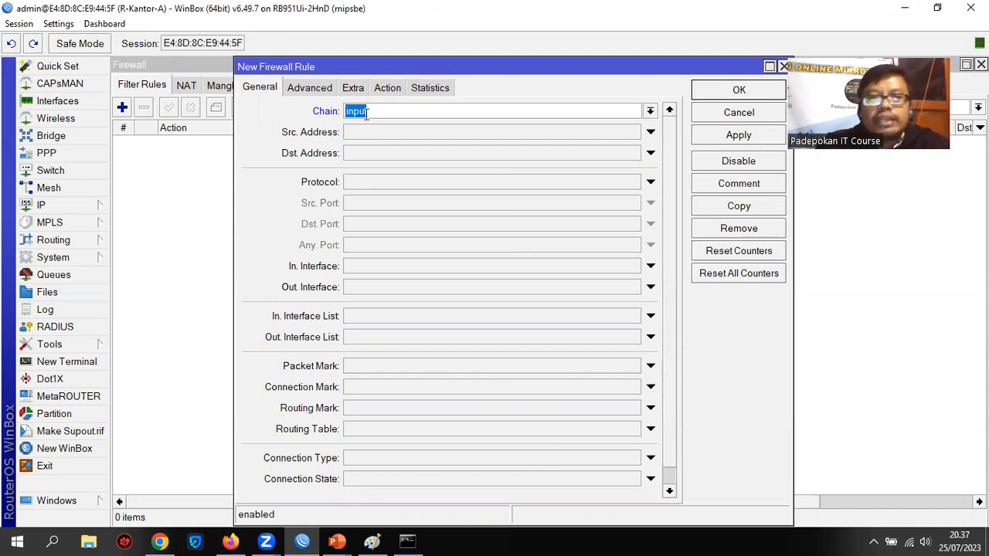
Set the new rule's source address to 172.16.20.0/24
left_click(381, 131)
type("192.16")
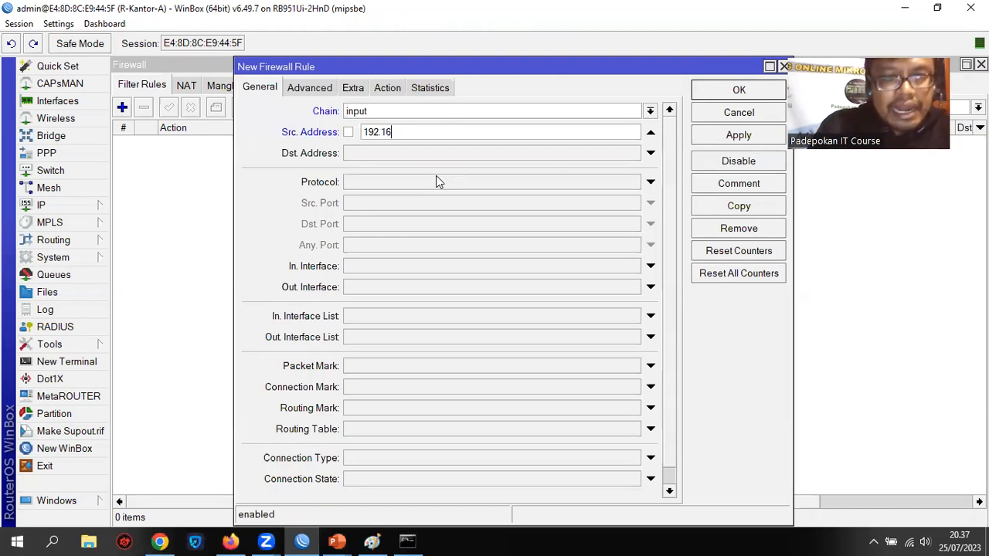
key("BackSpace")
key("BackSpace")
key("BackSpace")
key("BackSpace")
key("BackSpace")
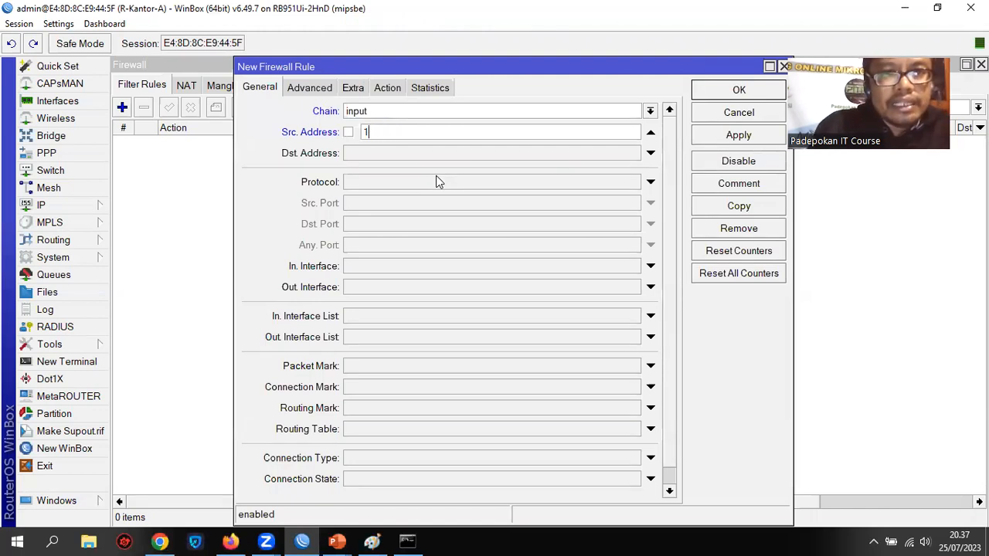
type("72.1")
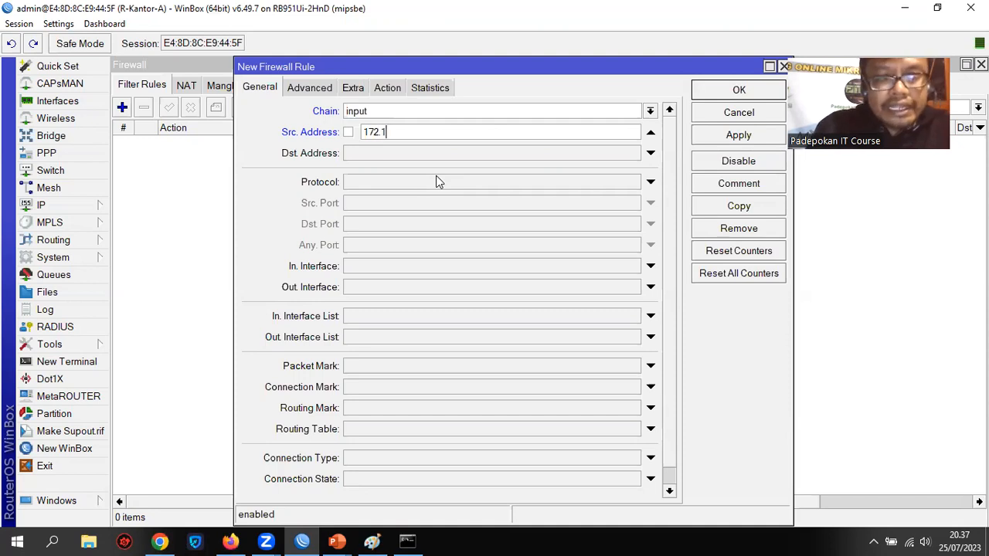
type("6.")
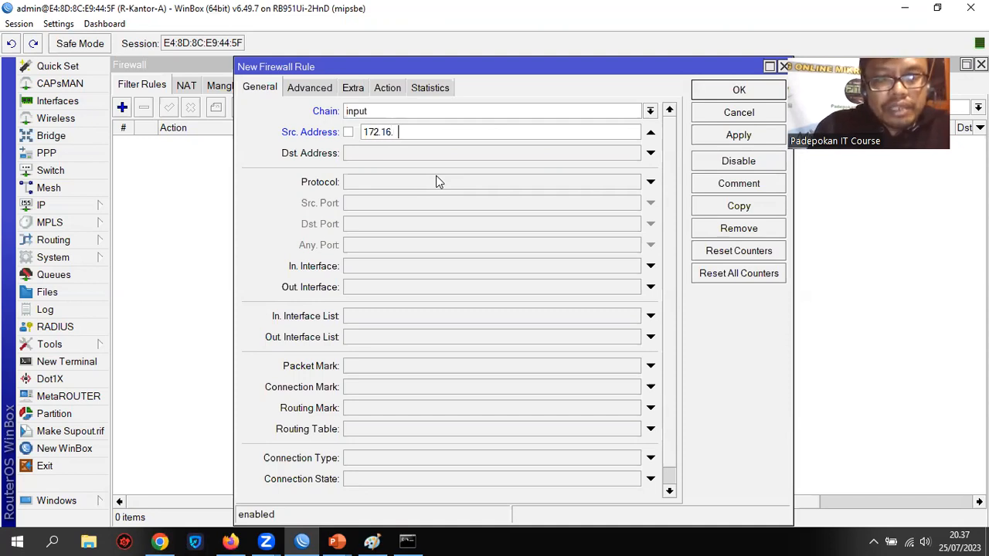
type("20.0/24")
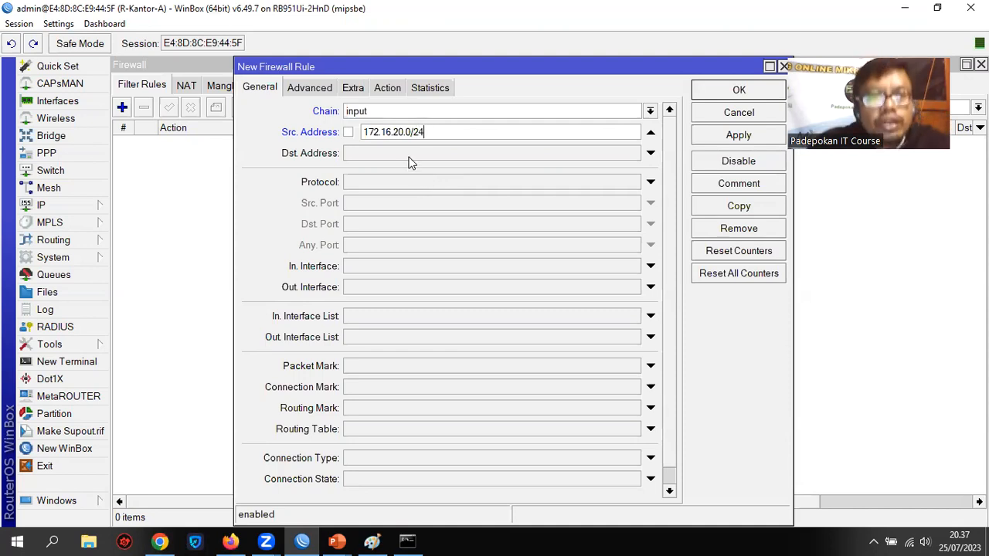
Set the rule's destination address to 172.16.20.1
left_click(410, 154)
type("1")
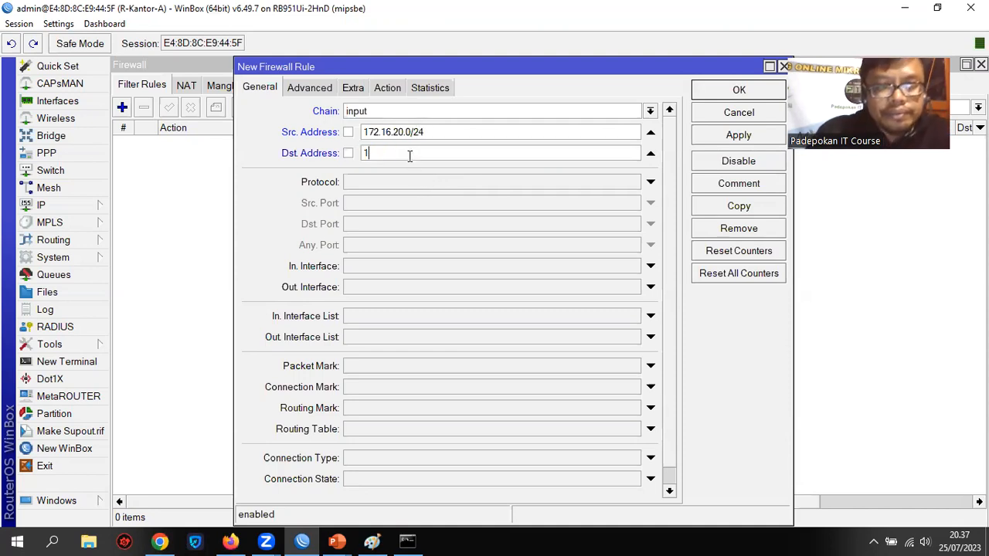
type("72.16")
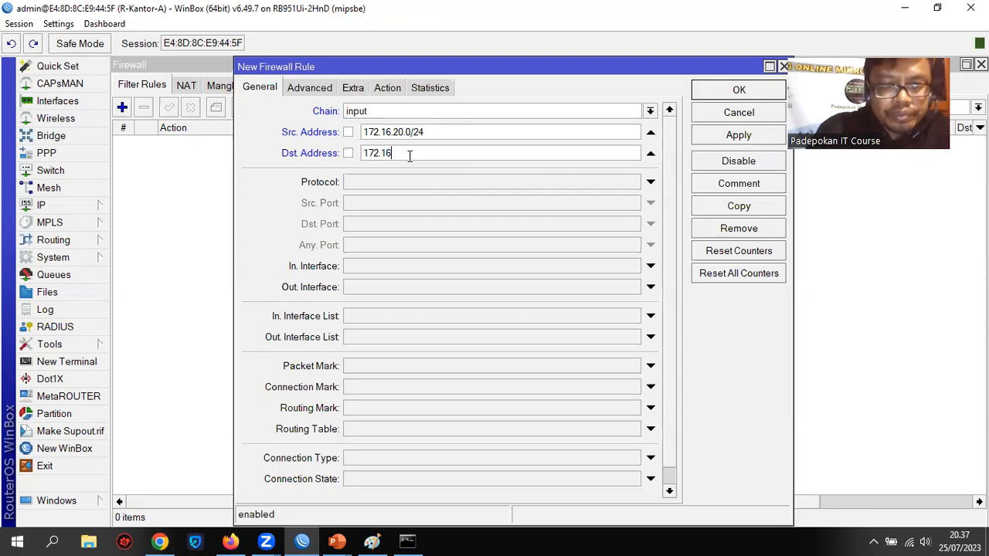
type(".20.1")
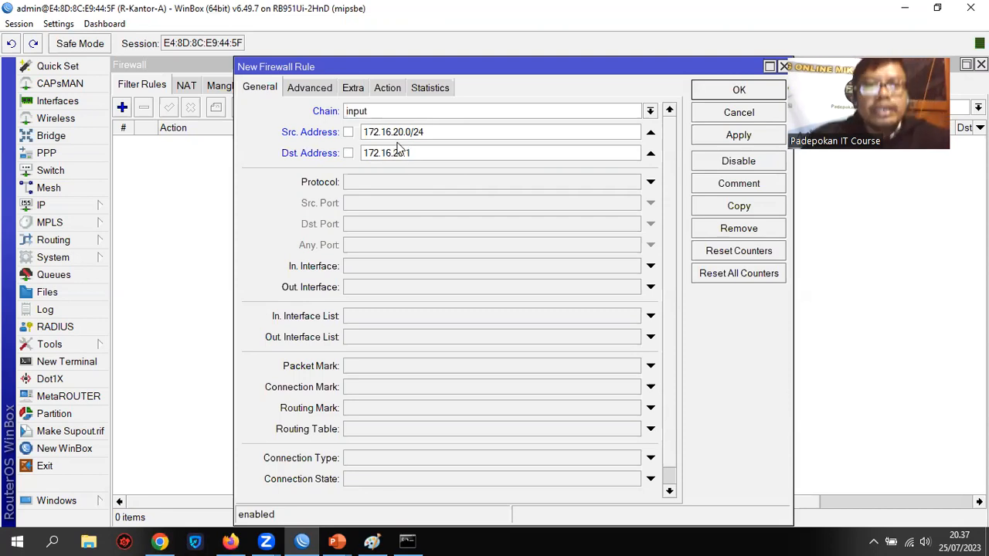
Limit the rule to the icmp protocol
left_click(427, 183)
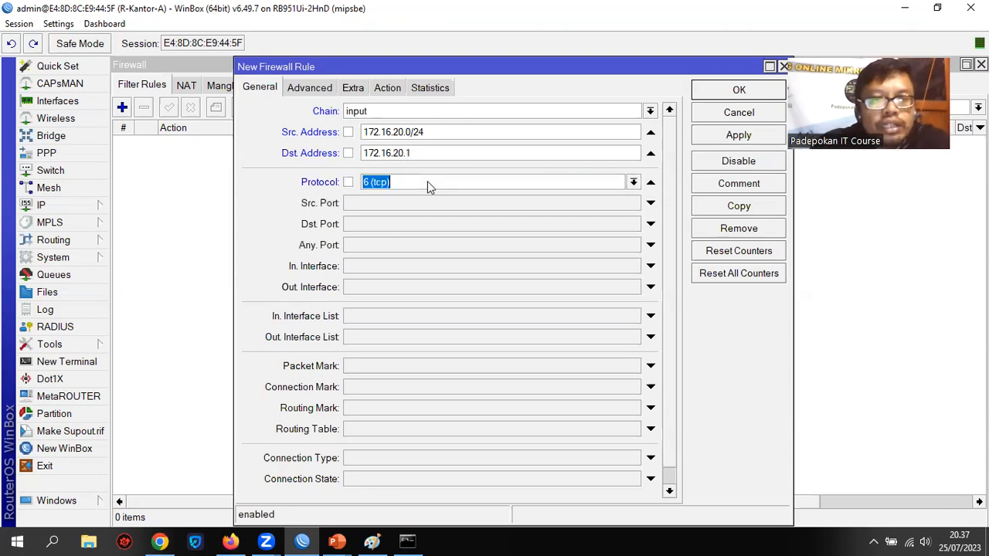
left_click(632, 183)
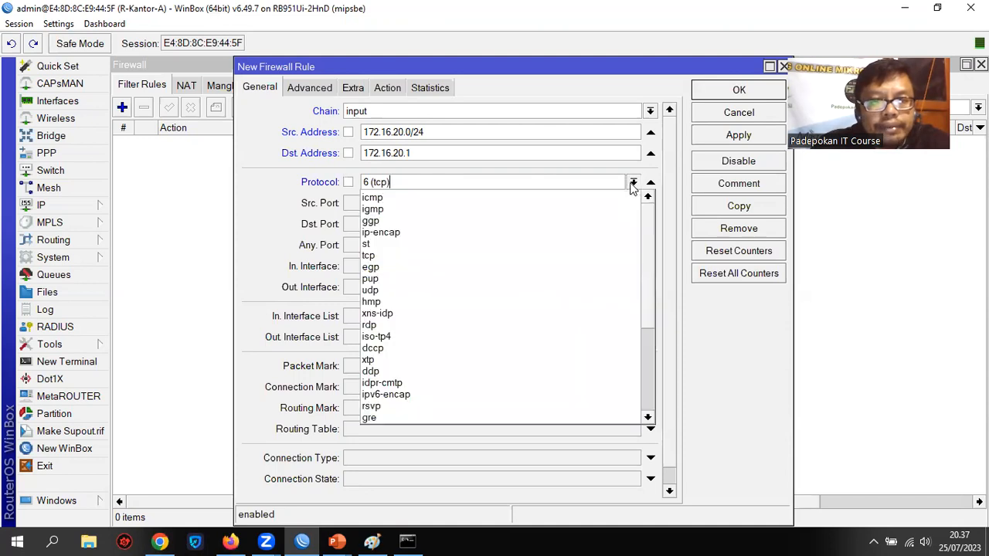
left_click(449, 198)
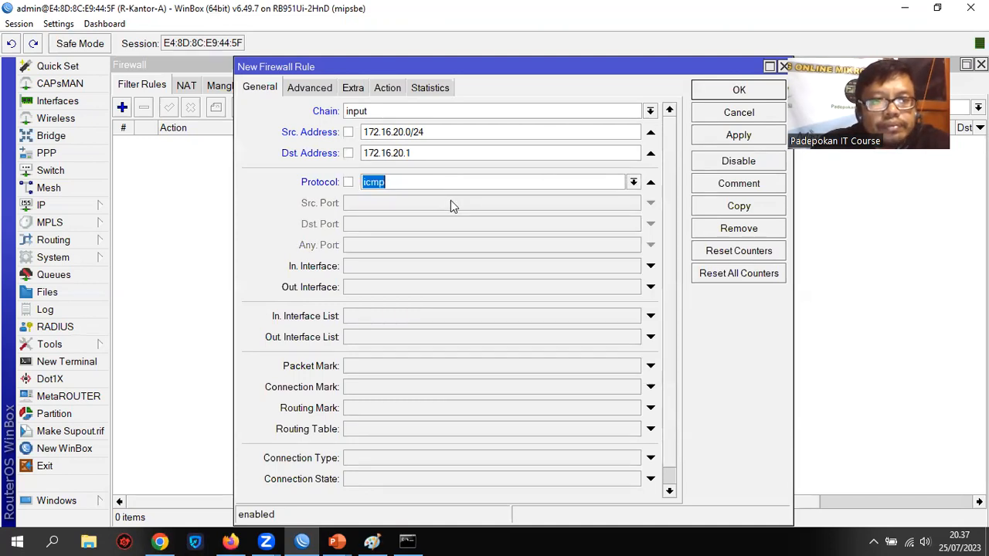
Set the rule's action to drop and save the rule
left_click(388, 88)
left_click(404, 112)
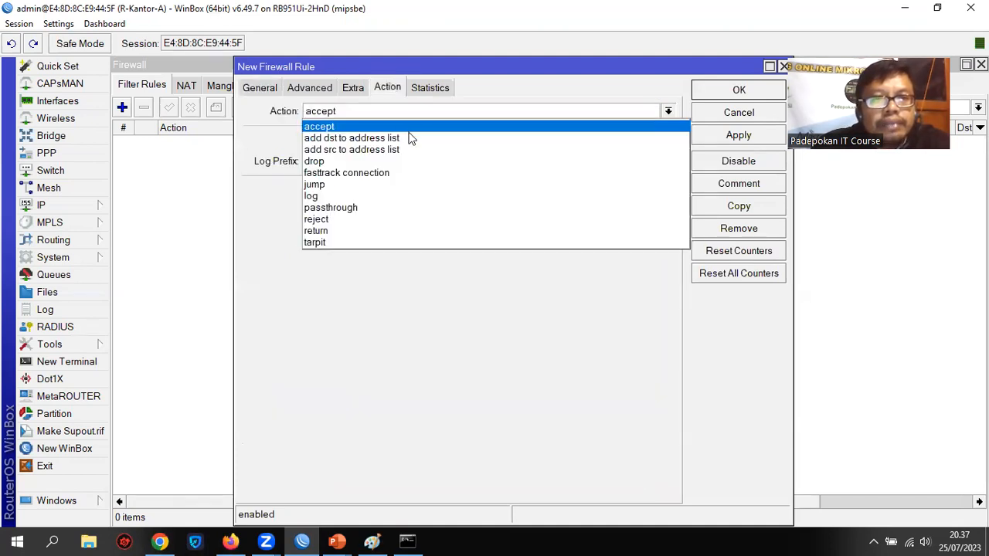
left_click(382, 160)
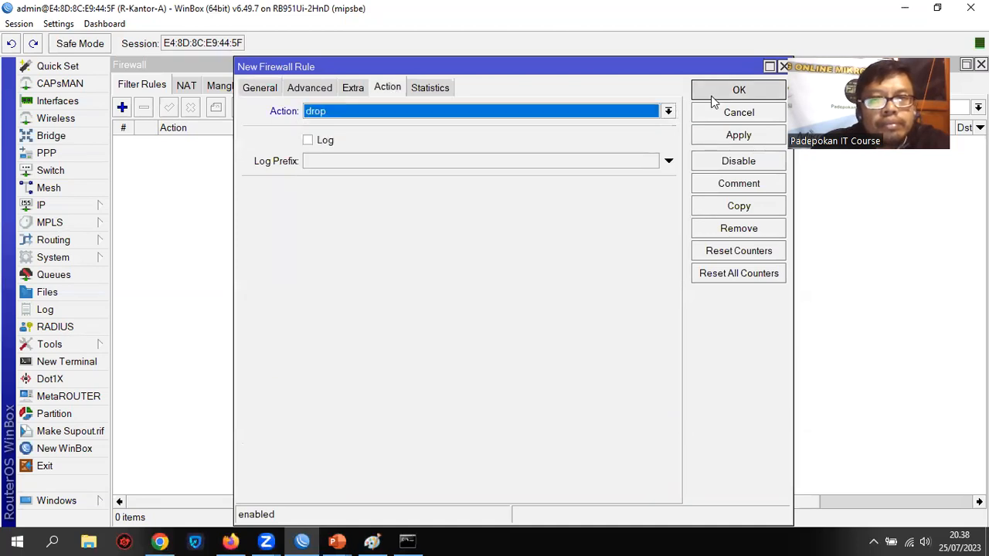
left_click(711, 93)
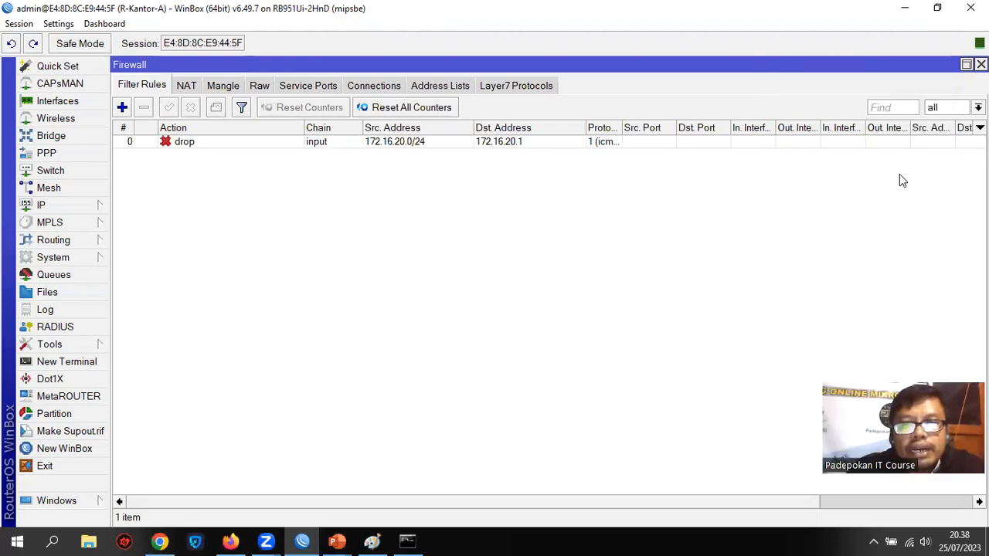
Switch to the Command Prompt, clear its output, test the rule by pinging 172.16.20.1, and close the window
left_click(409, 541)
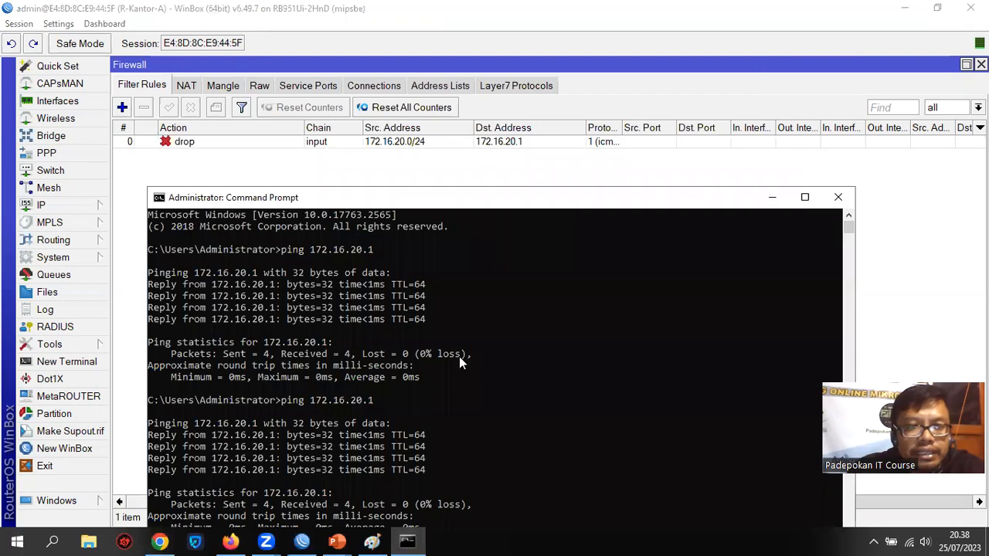
left_click_drag(430, 194, 460, 66)
type("cls")
key("Return")
type("ping 172.16.20.1")
key("Return")
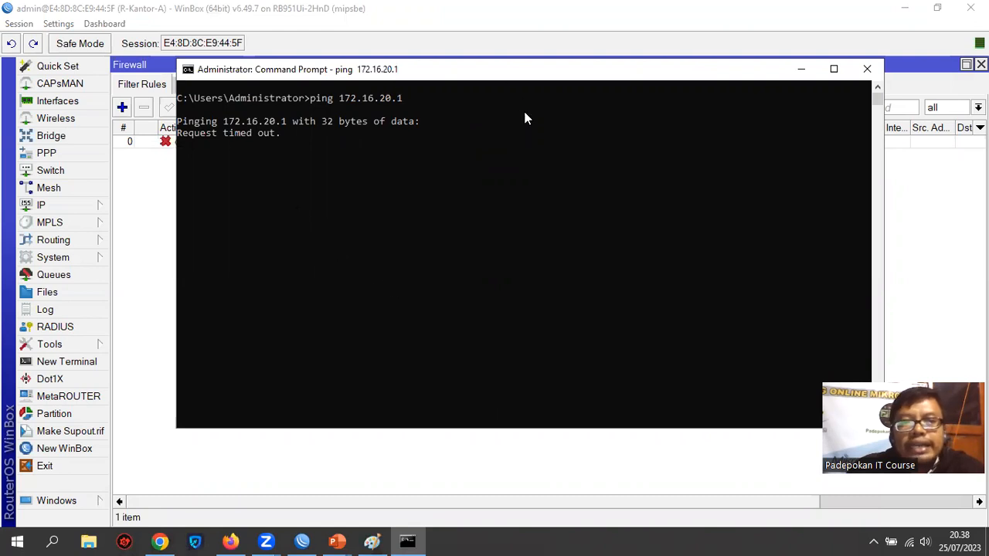
left_click_drag(521, 83, 532, 117)
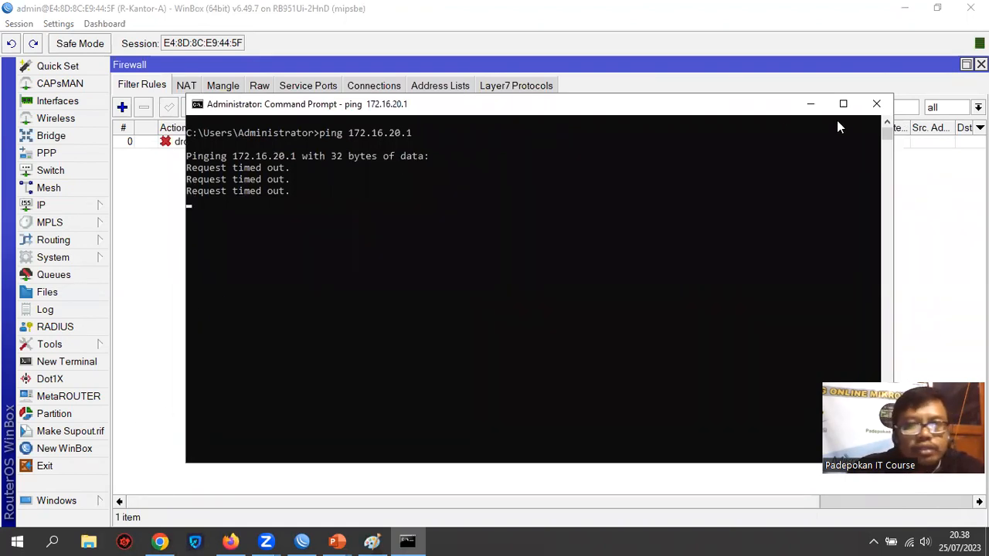
left_click(875, 107)
Open a new router terminal in WinBox and enter the command ping 172.16.20.253 without running it
left_click(64, 362)
left_click_drag(408, 194, 435, 131)
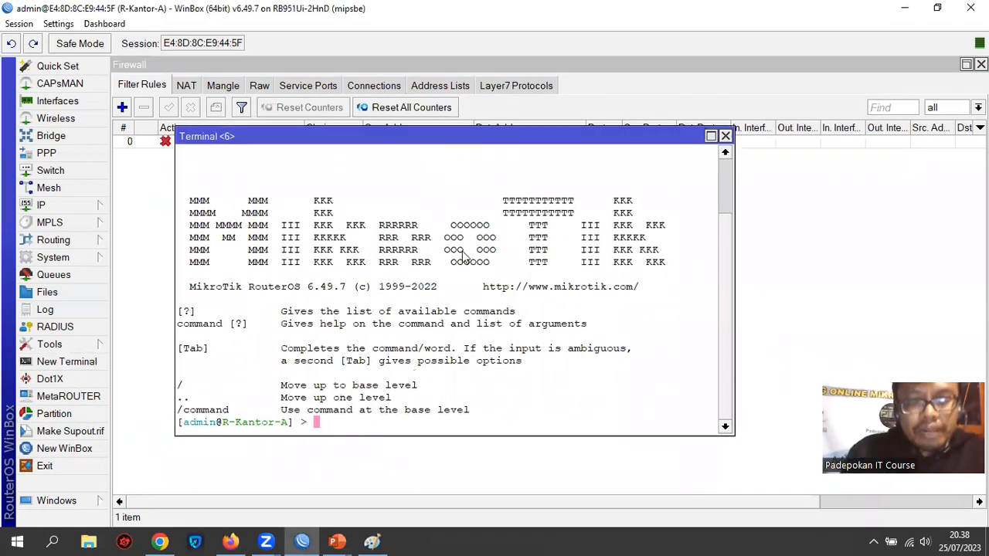
type("ping ")
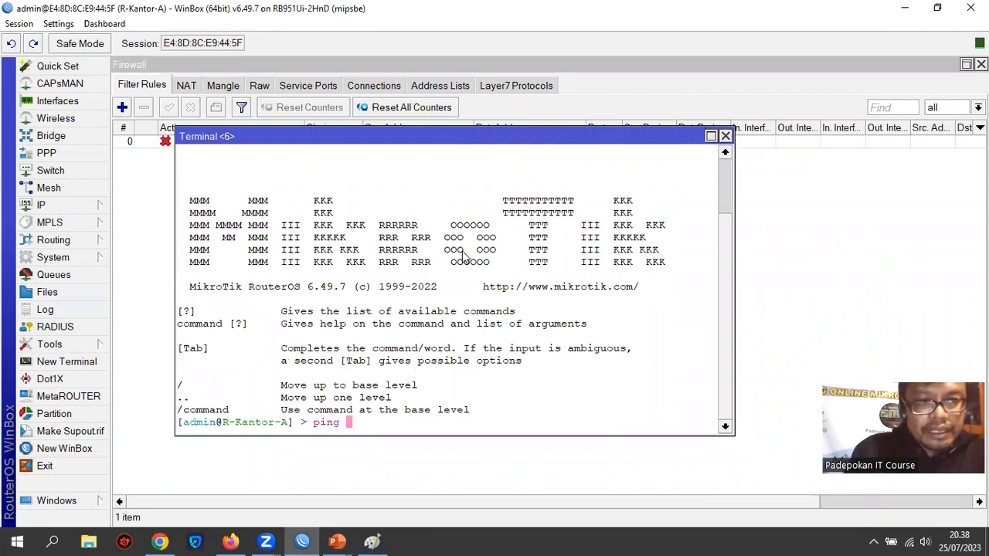
type("1")
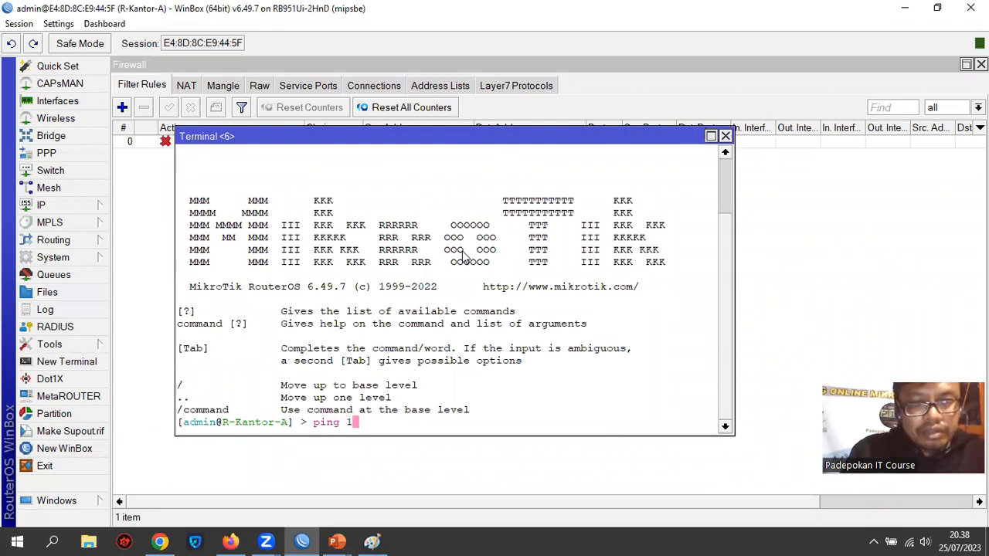
type("72.1")
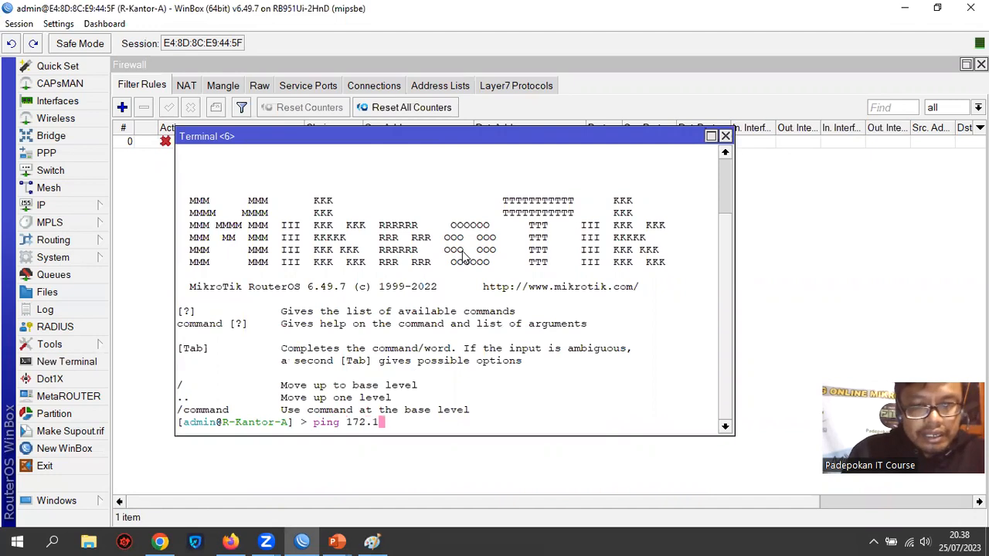
type("6.20.253")
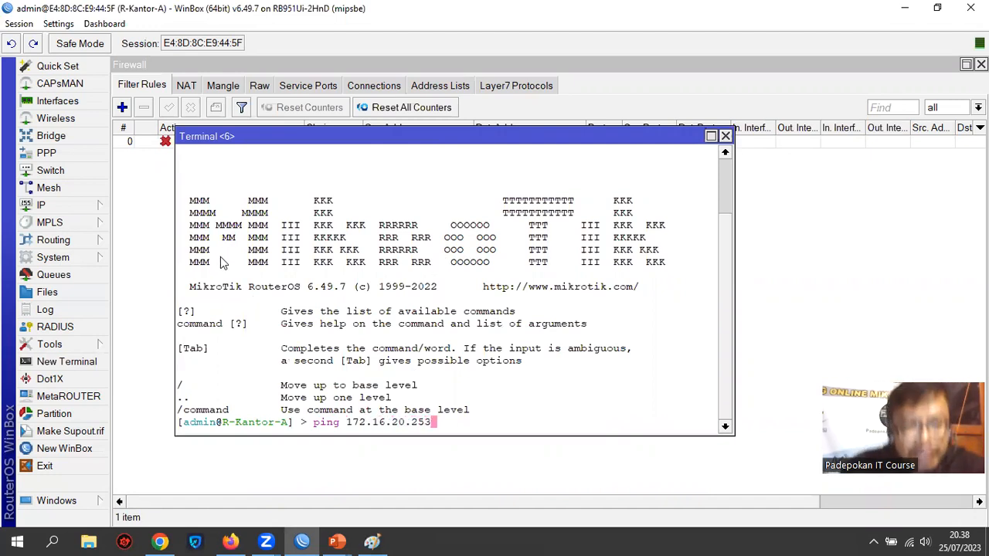
Open a Windows Command Prompt and run ipconfig to check the computer's IPv4 address on Ethernet 2
left_click(54, 541)
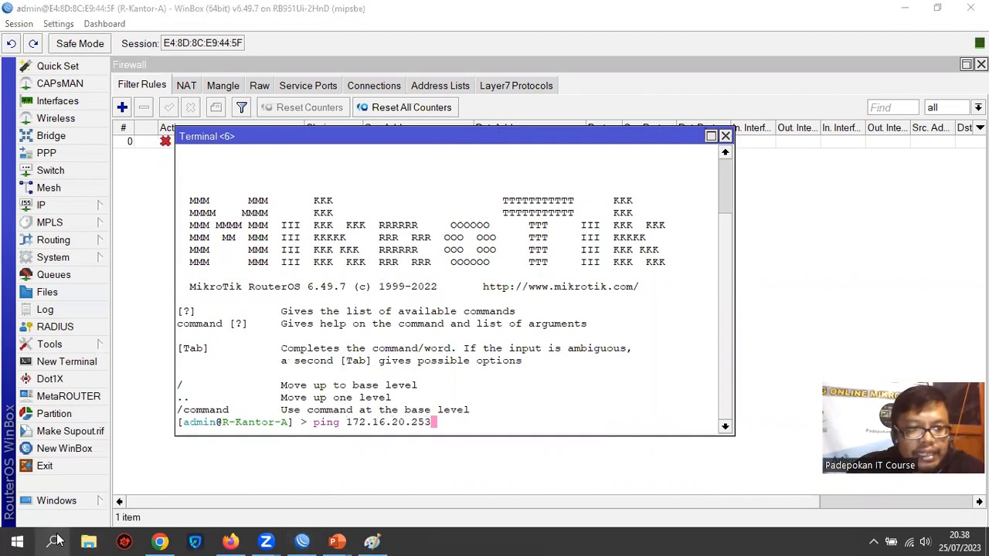
type("cmd")
key("Return")
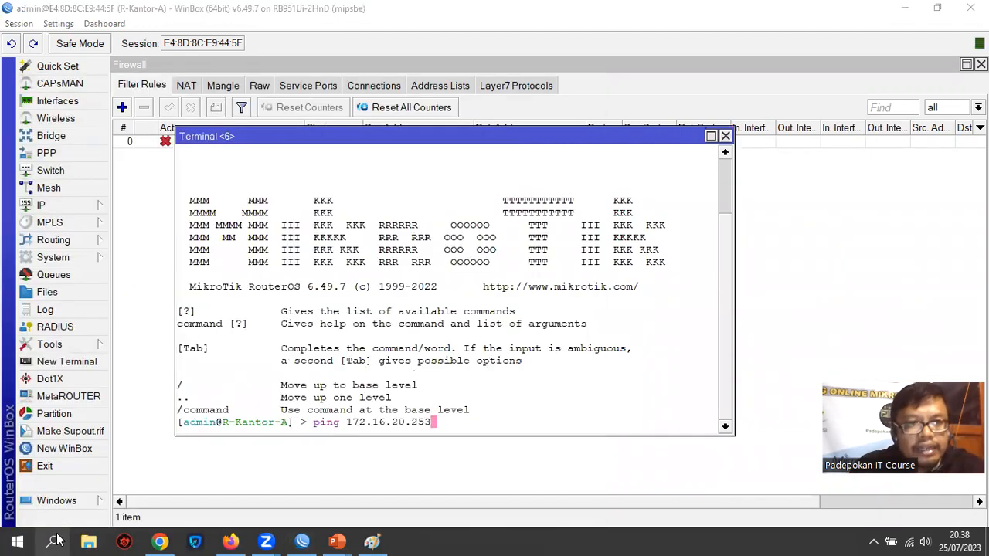
type("ip")
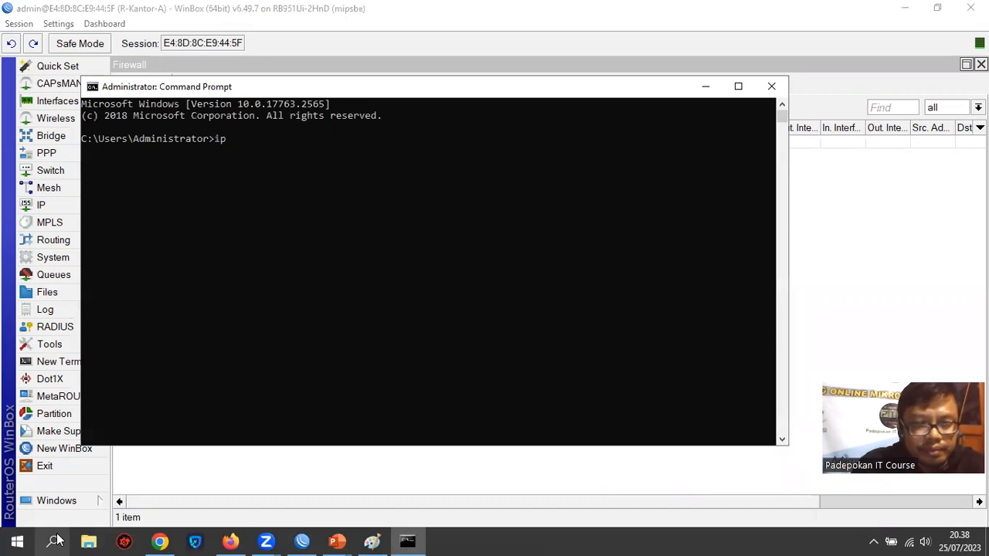
type("config")
key("Return")
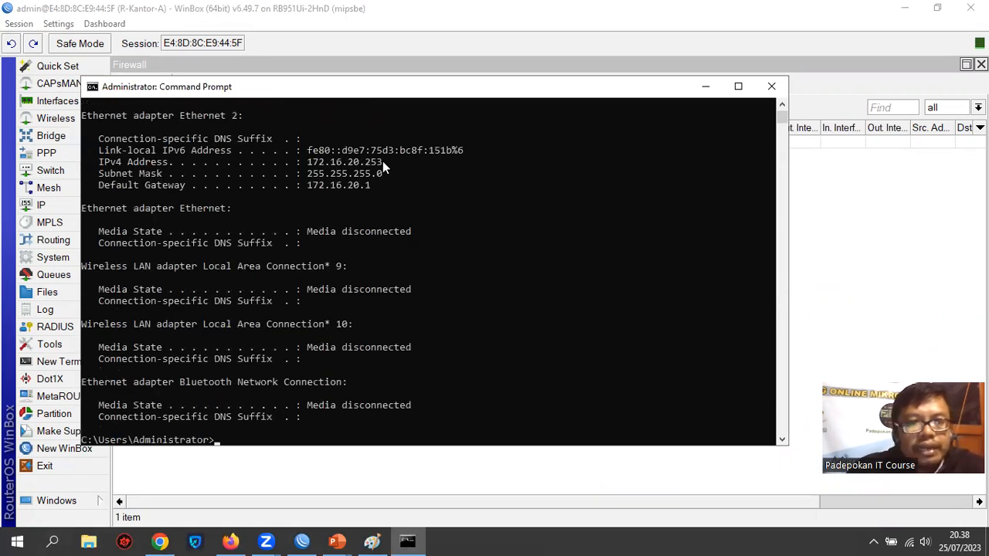
left_click_drag(382, 161, 308, 161)
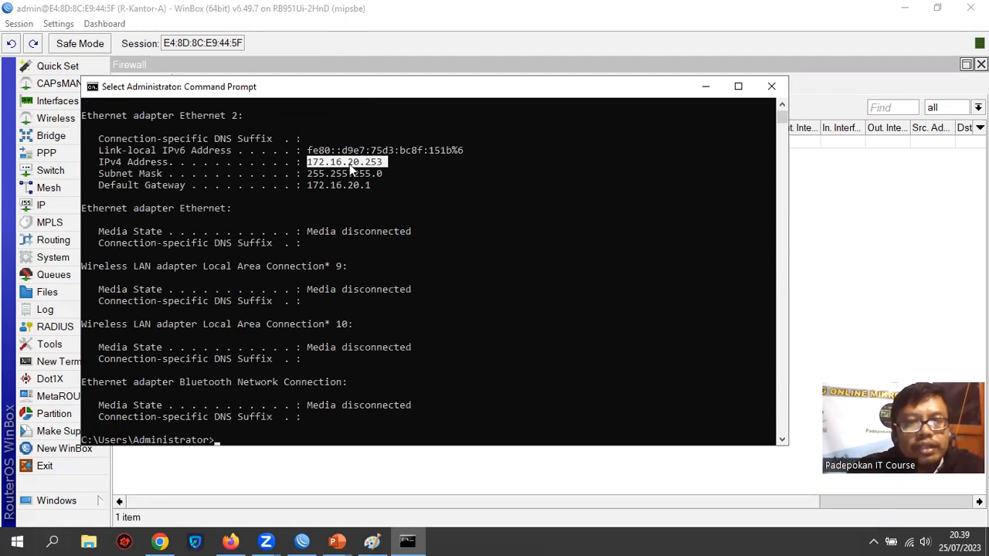
Return to the router terminal, run the prepared ping to 172.16.20.253, and close the terminal
left_click(707, 87)
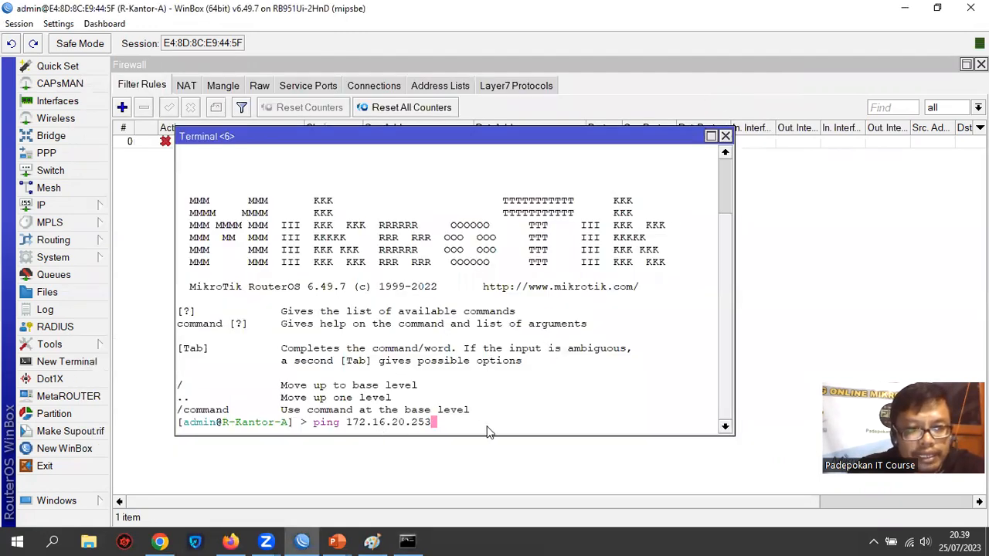
key("Return")
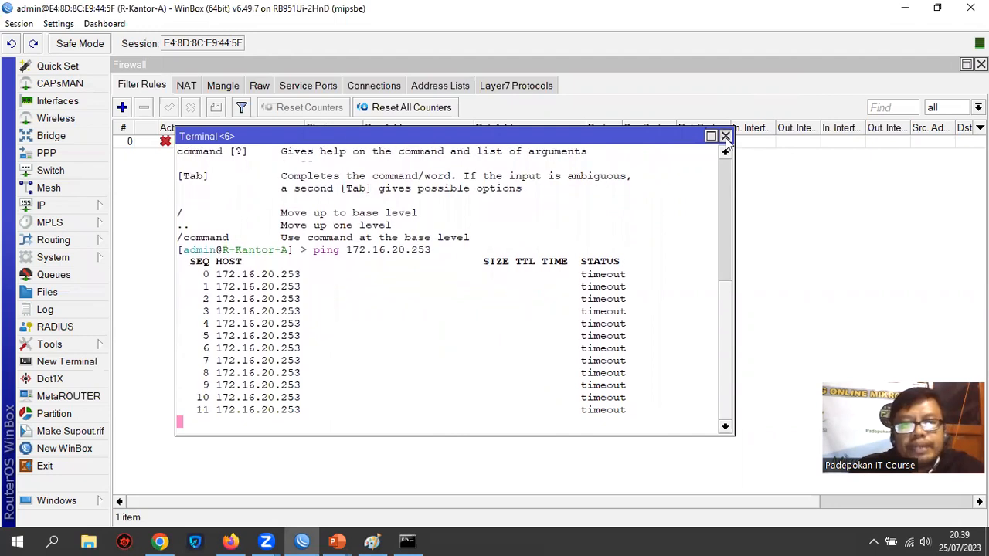
left_click(726, 138)
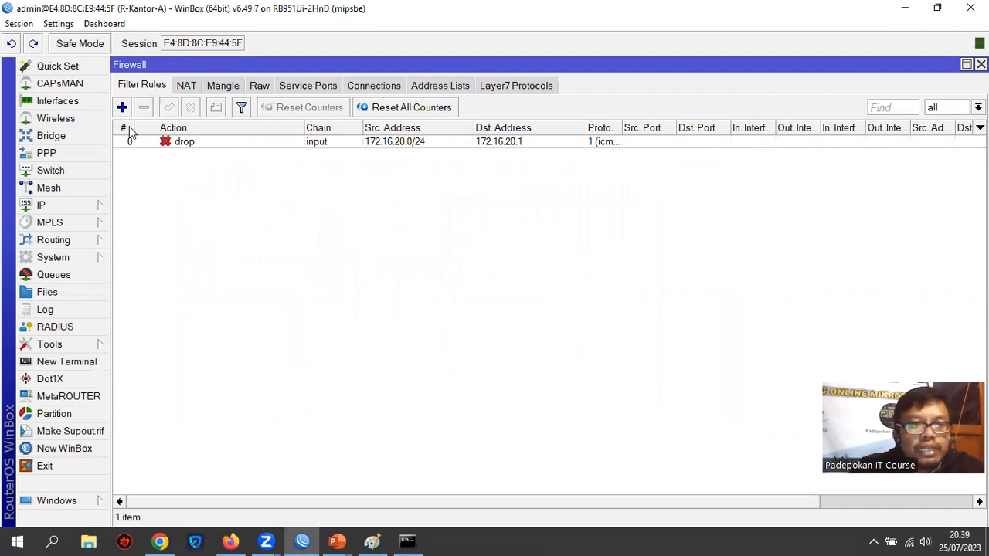
Start a new firewall filter rule and set its chain to input
left_click(122, 107)
left_click(254, 89)
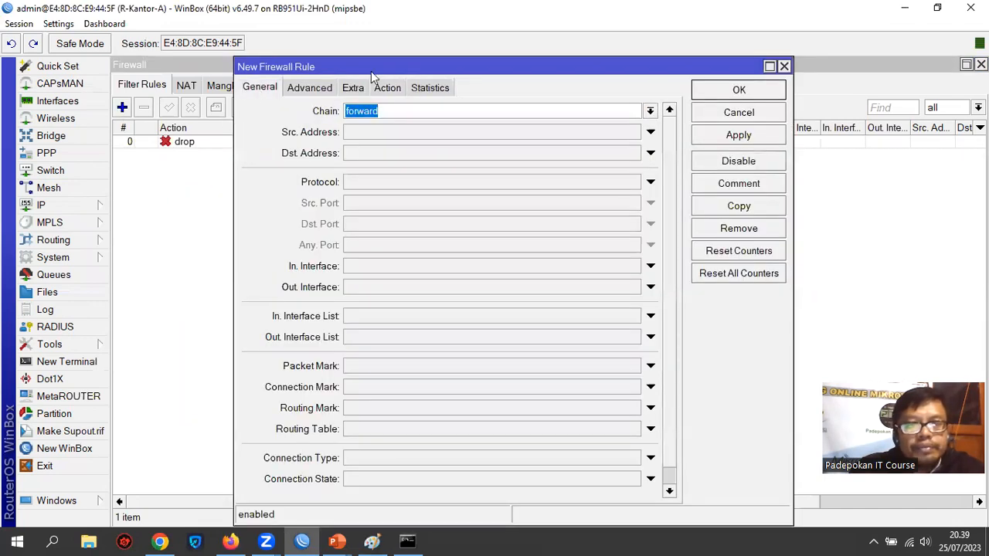
left_click(651, 110)
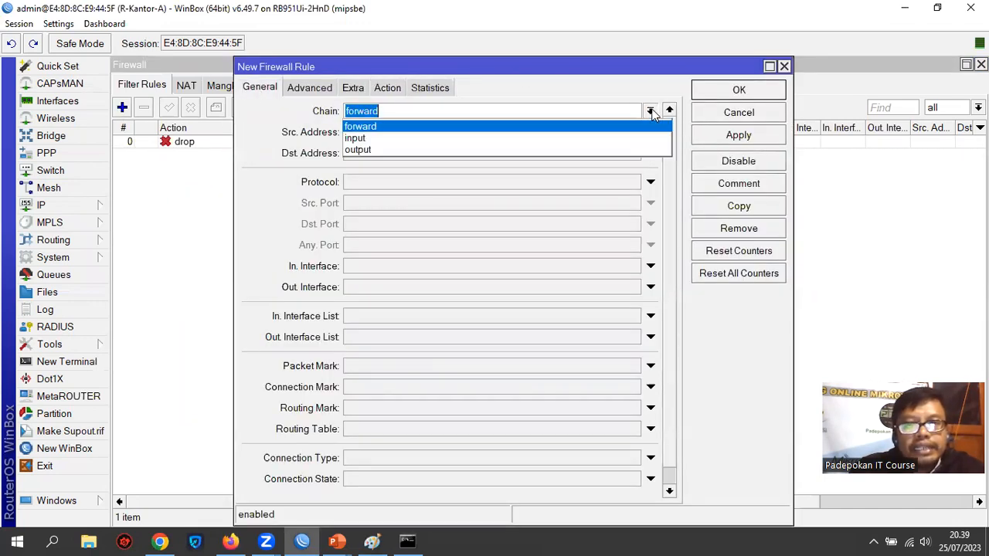
left_click(488, 138)
Set the new rule's source address to 172.16.20.0/24
left_click(412, 132)
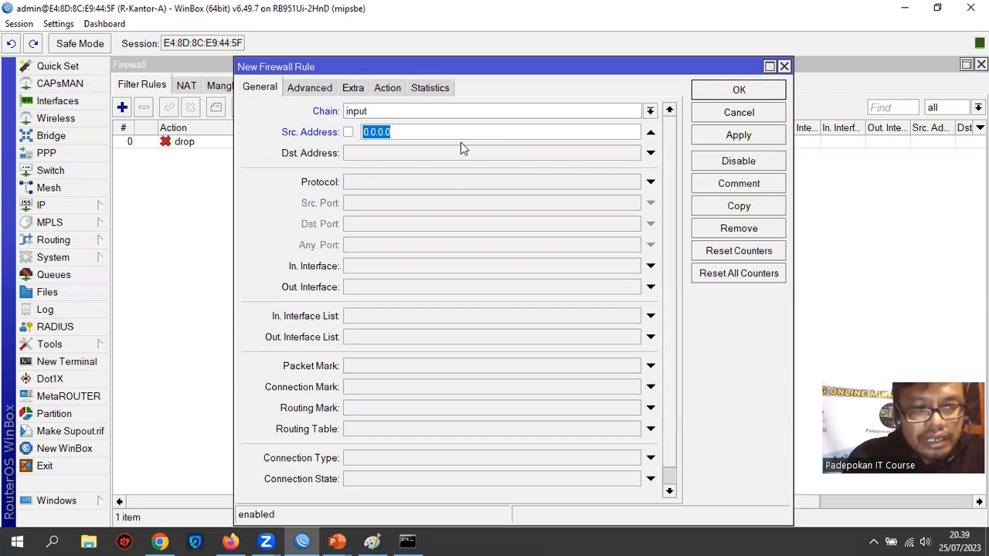
type("192.168.")
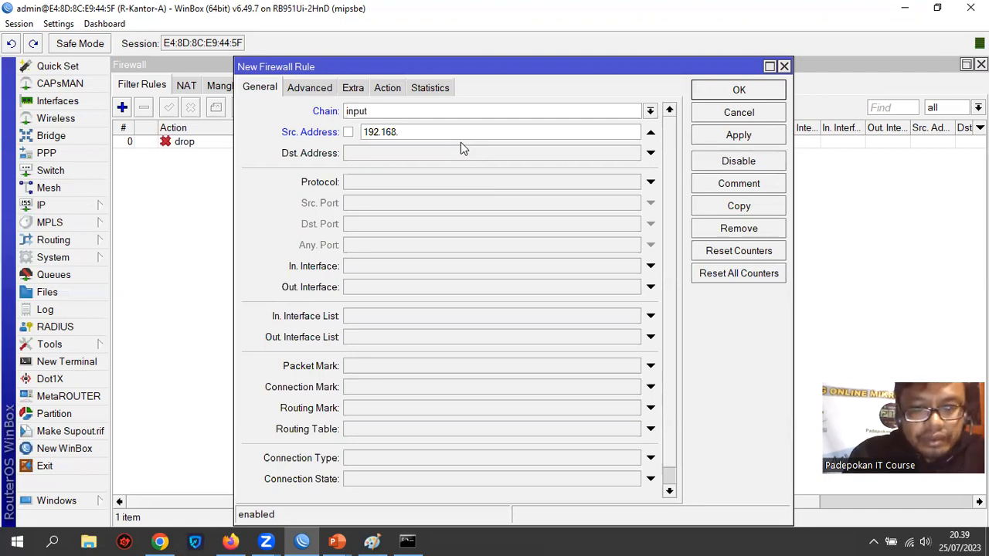
key("BackSpace")
key("BackSpace")
key("BackSpace")
key("BackSpace")
key("BackSpace")
key("BackSpace")
key("BackSpace")
type("172.16")
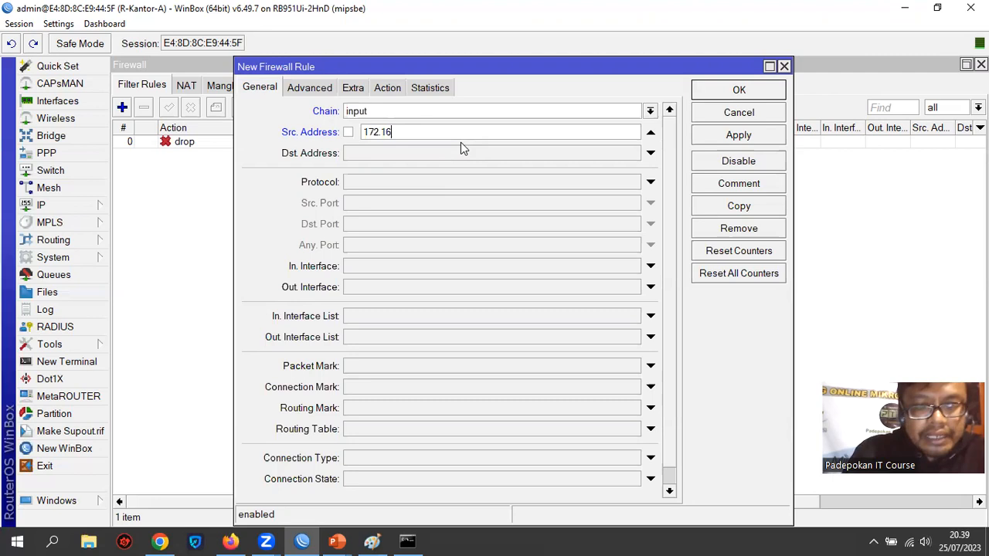
type(".20")
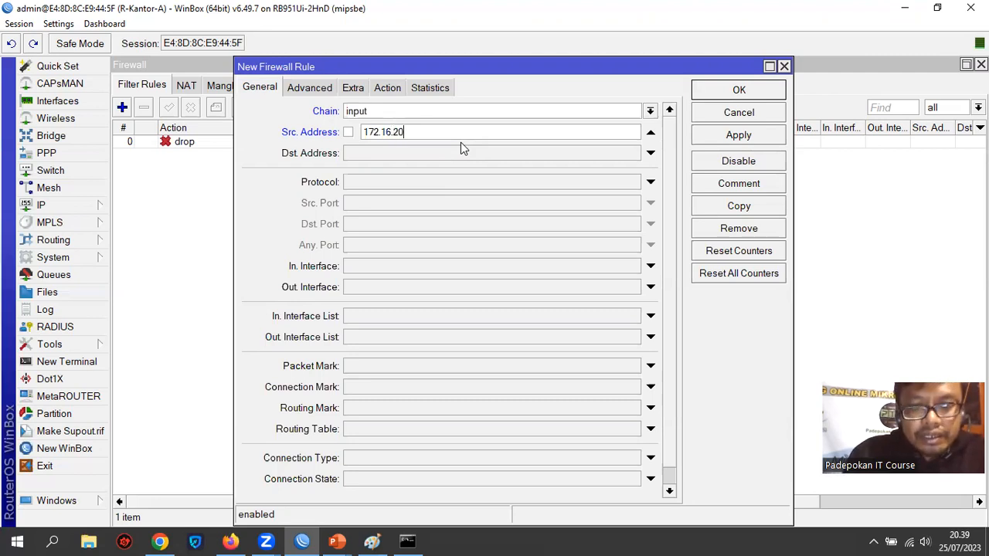
type(".0/24")
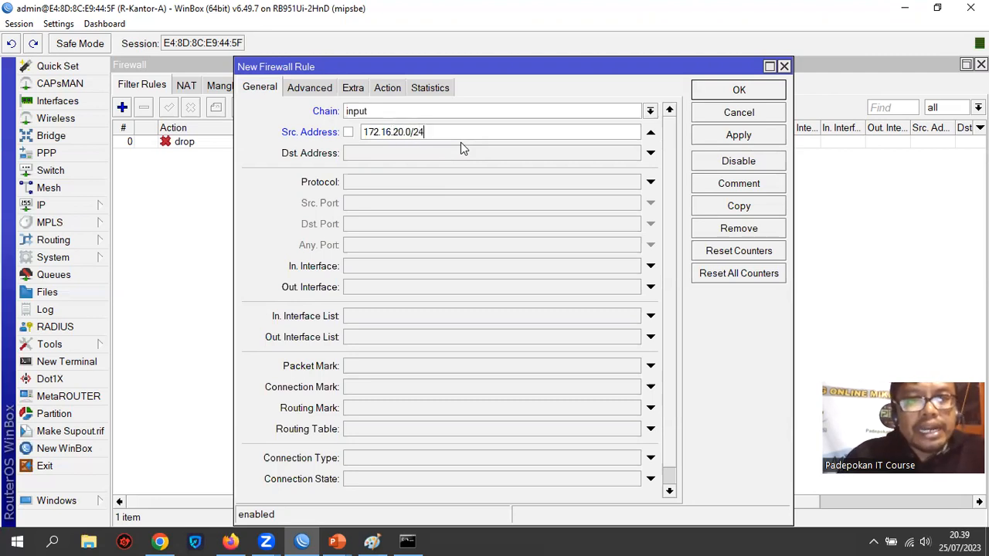
Set the rule's destination address to 172.16.20.1 and its protocol to icmp
left_click(419, 154)
type("1")
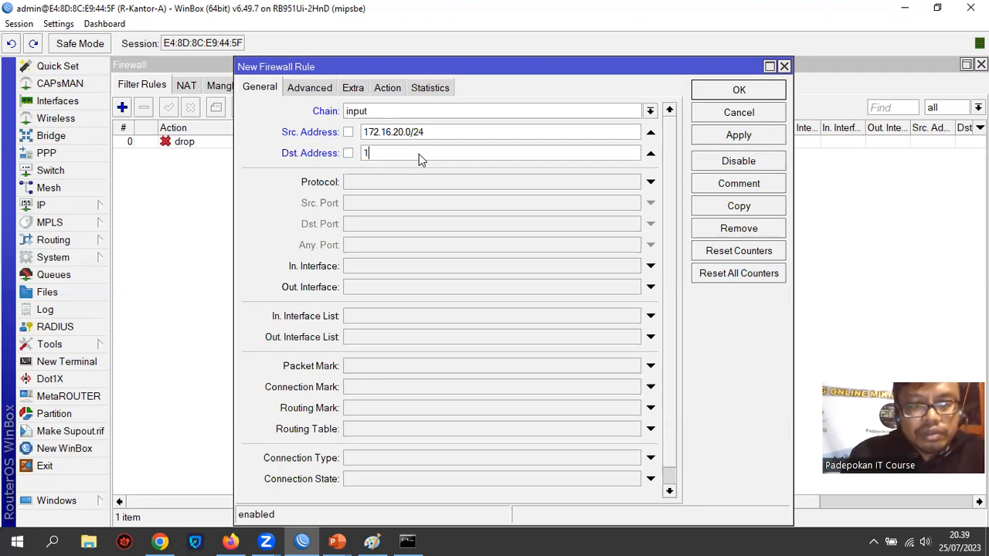
type("72.16")
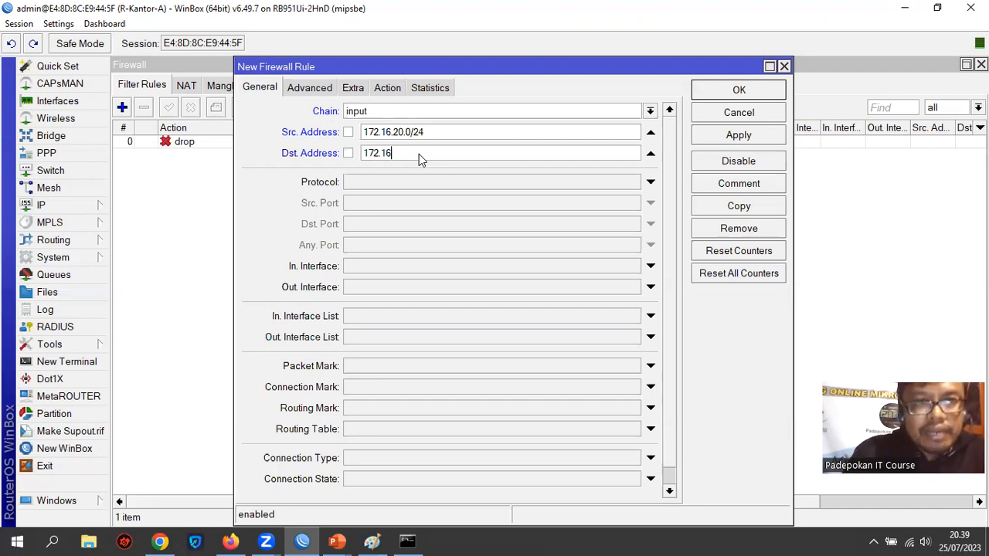
type(".20.1")
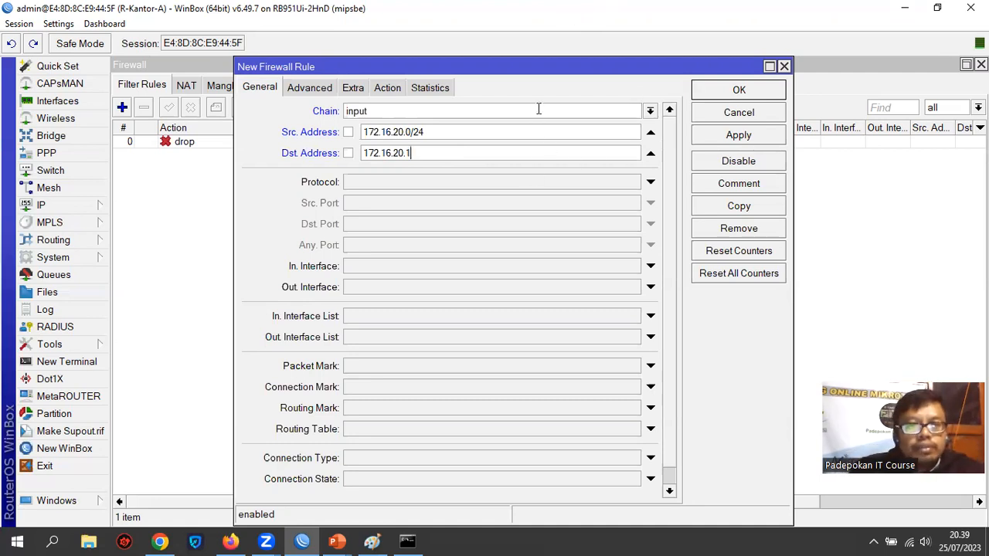
left_click(487, 184)
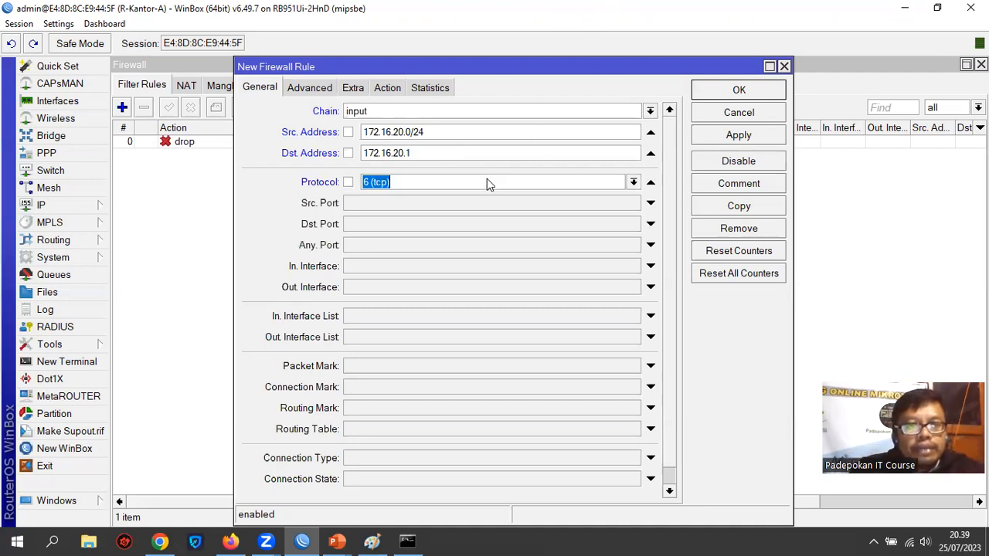
left_click(634, 181)
left_click(527, 199)
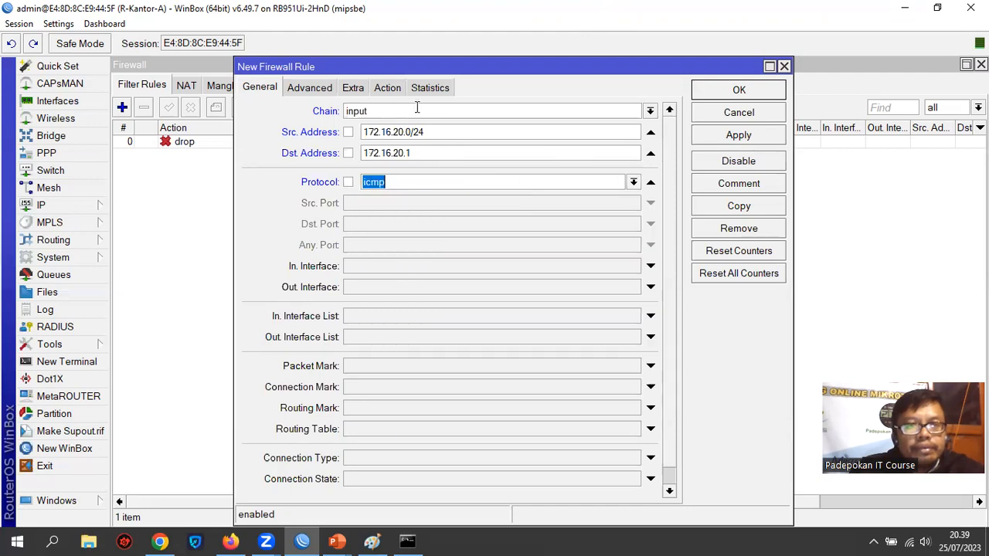
Save the rule with the accept action and move it above the drop rule in the filter list
left_click(389, 88)
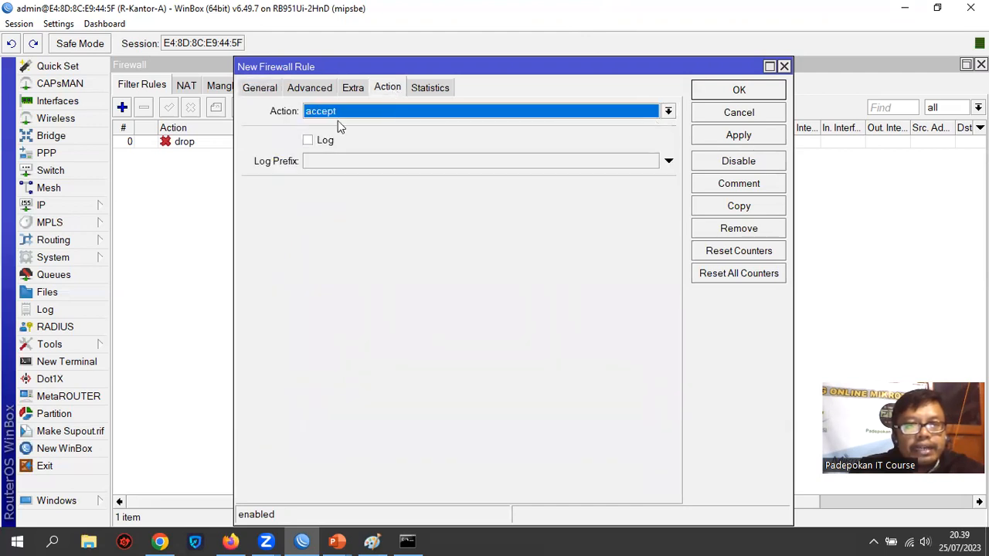
left_click(749, 137)
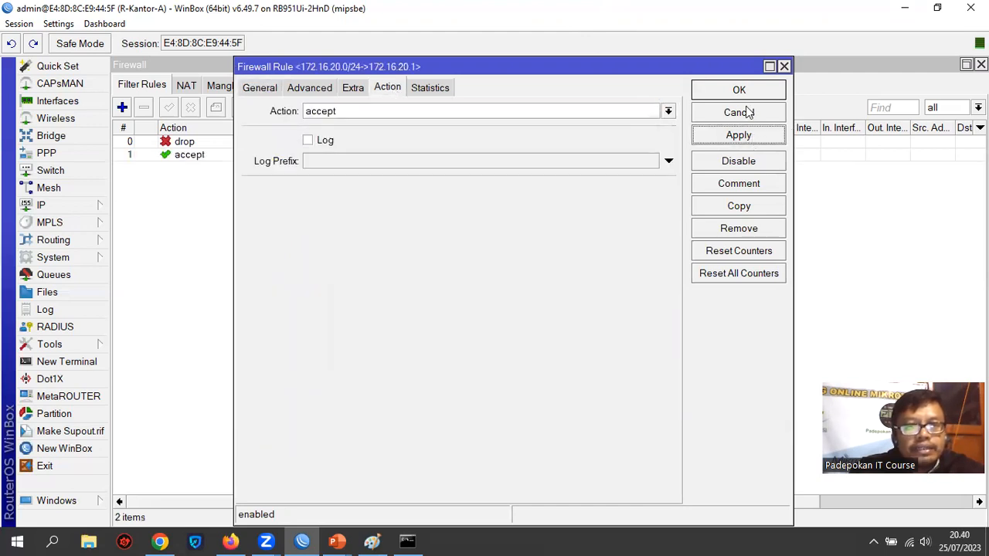
left_click(739, 91)
left_click(232, 156)
left_click_drag(232, 157, 284, 137)
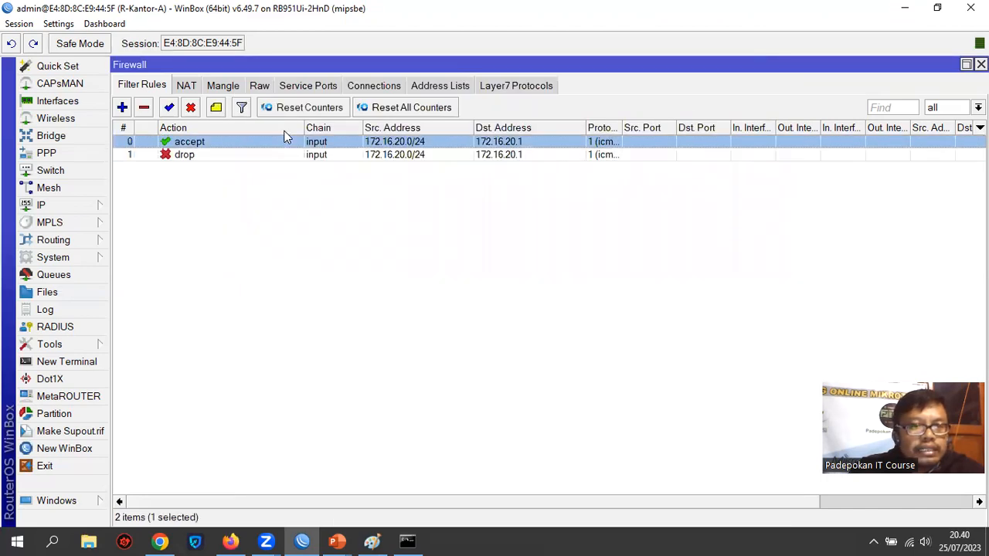
Open a new router terminal, ping 172.16.20.253 to test the rule order, and close the terminal
left_click(92, 361)
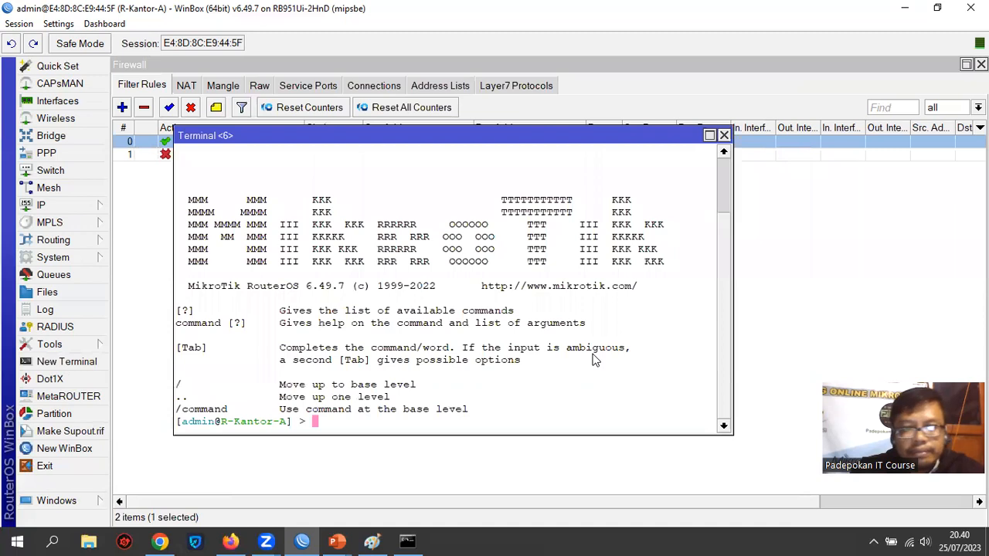
key("Up")
key("Return")
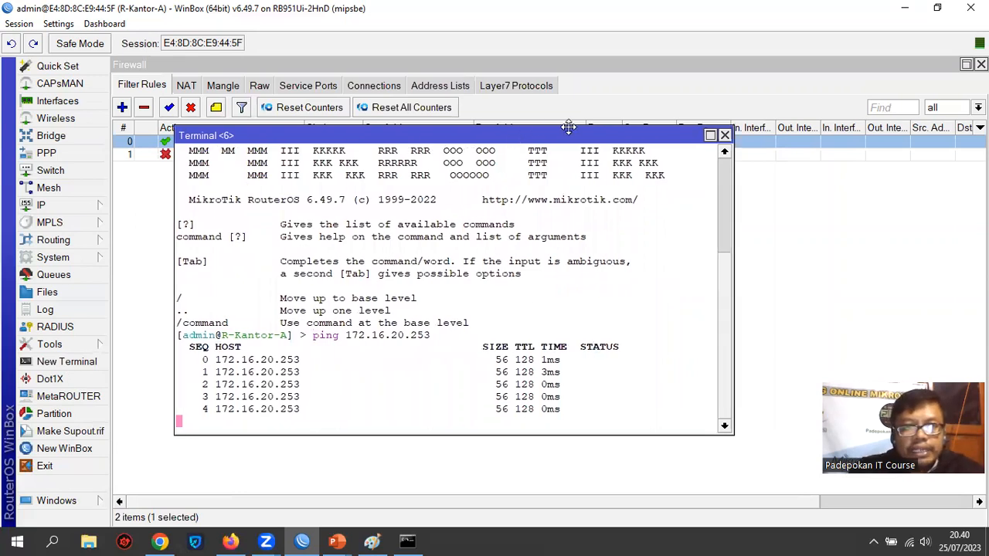
left_click_drag(568, 126, 608, 153)
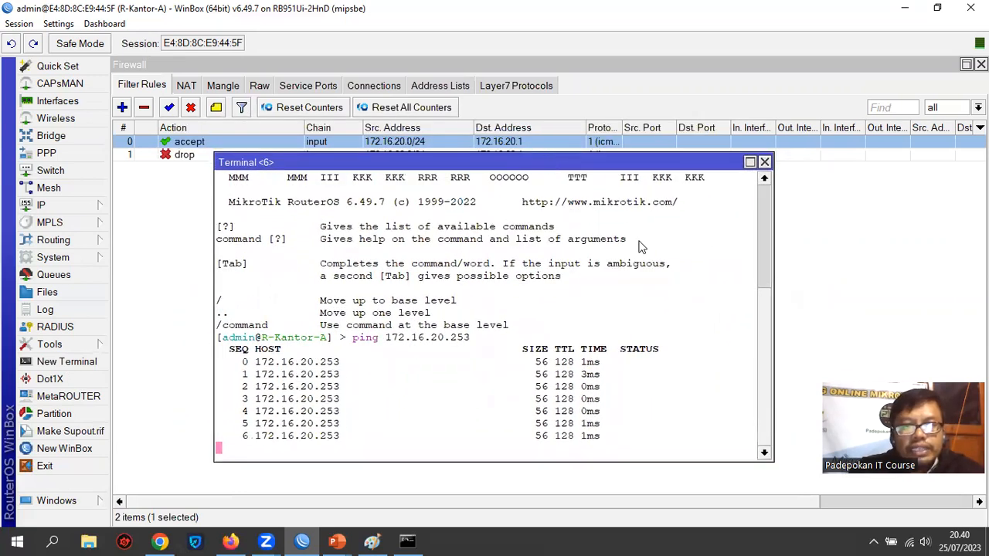
left_click(764, 163)
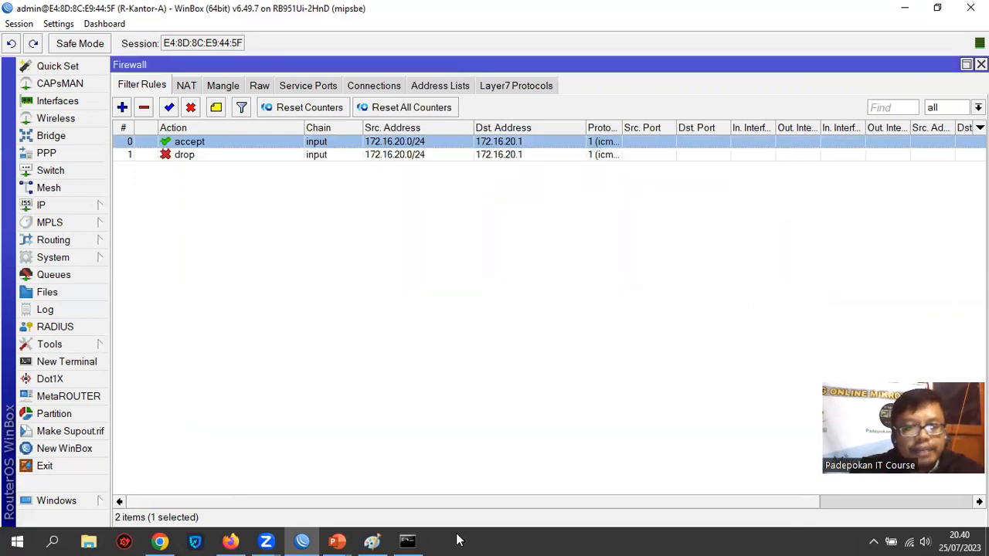
Switch to the Command Prompt, ping 172.16.20.1 from the computer, and close the window
left_click(408, 541)
key("Return")
key("Up")
key("Return")
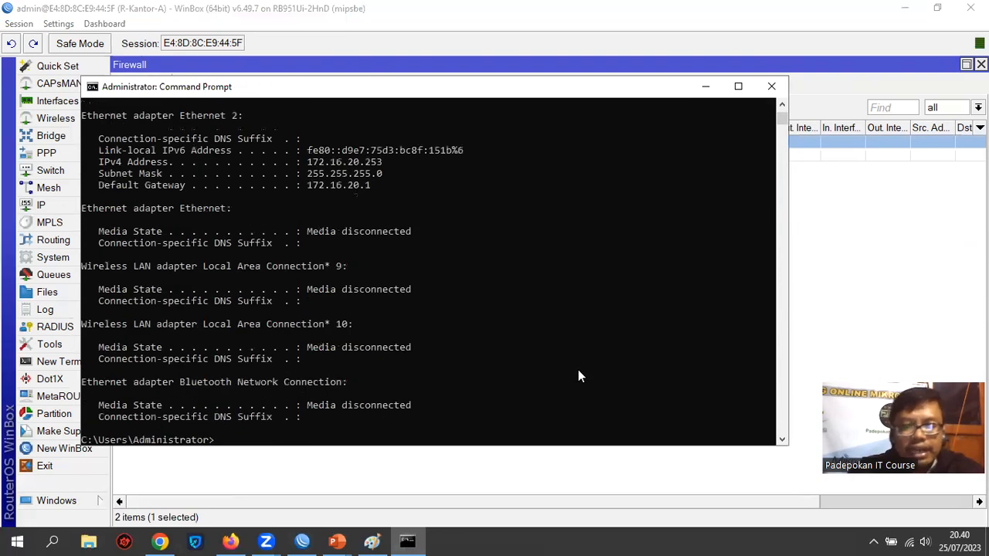
key("Up")
key("BackSpace")
key("BackSpace")
key("BackSpace")
key("BackSpace")
key("BackSpace")
key("BackSpace")
key("BackSpace")
key("BackSpace")
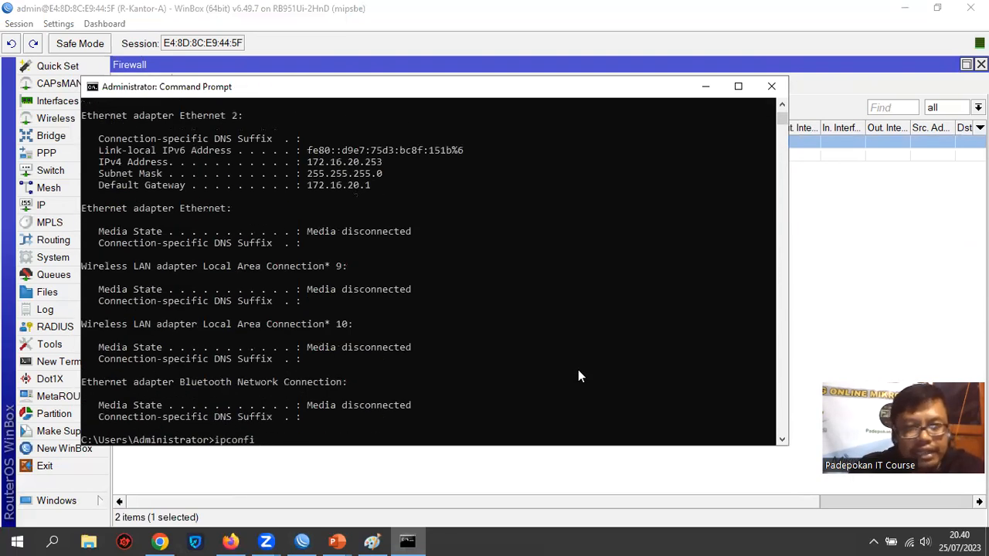
type("pin")
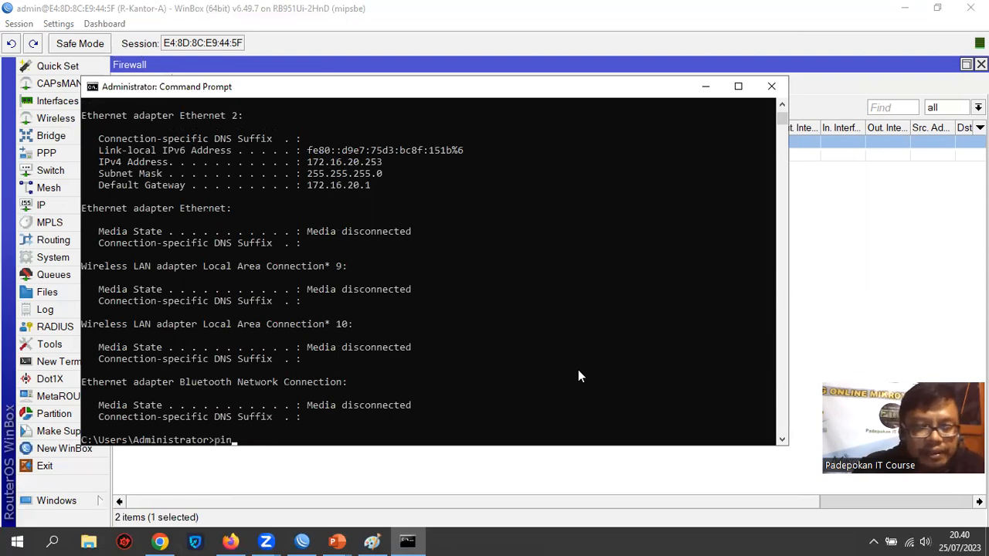
type("g 172.16")
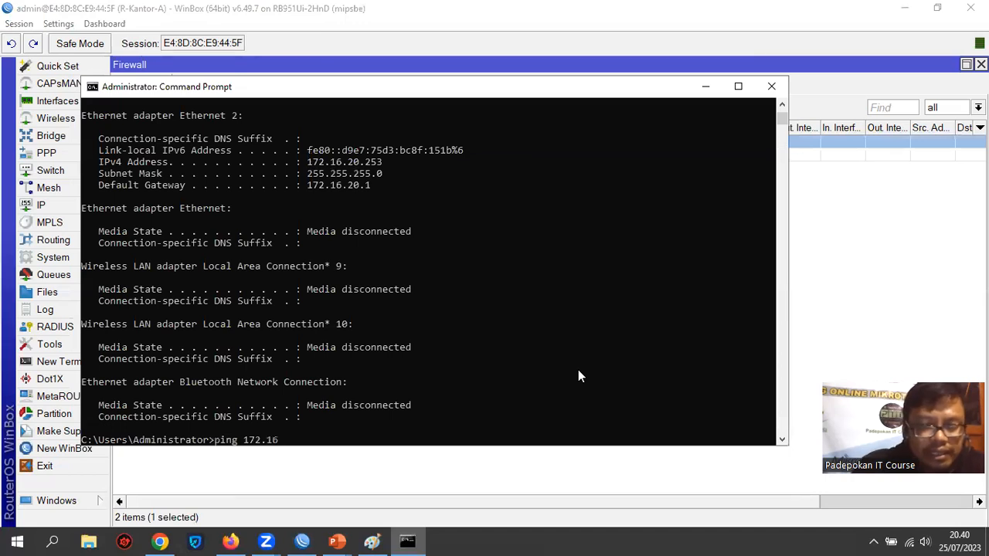
type("1")
key("Return")
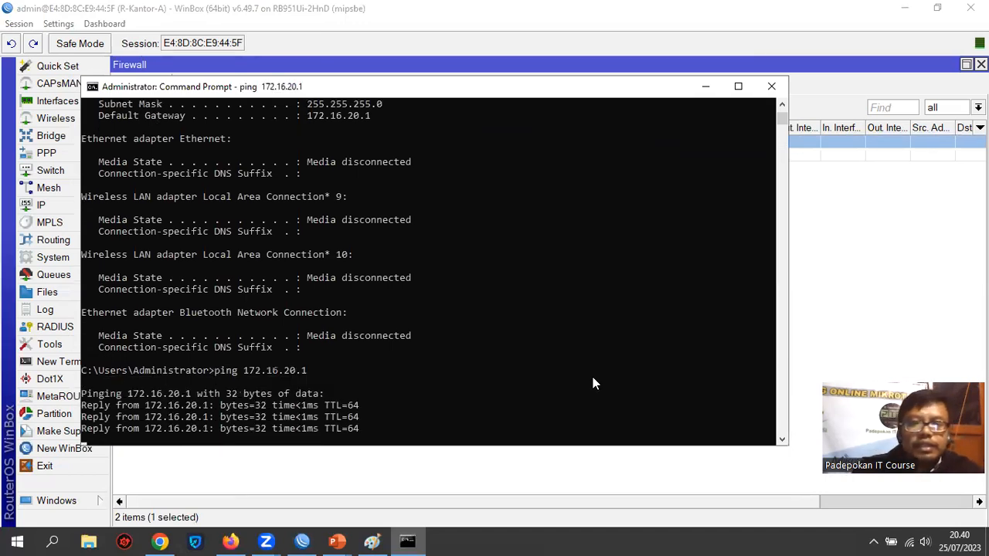
left_click(771, 86)
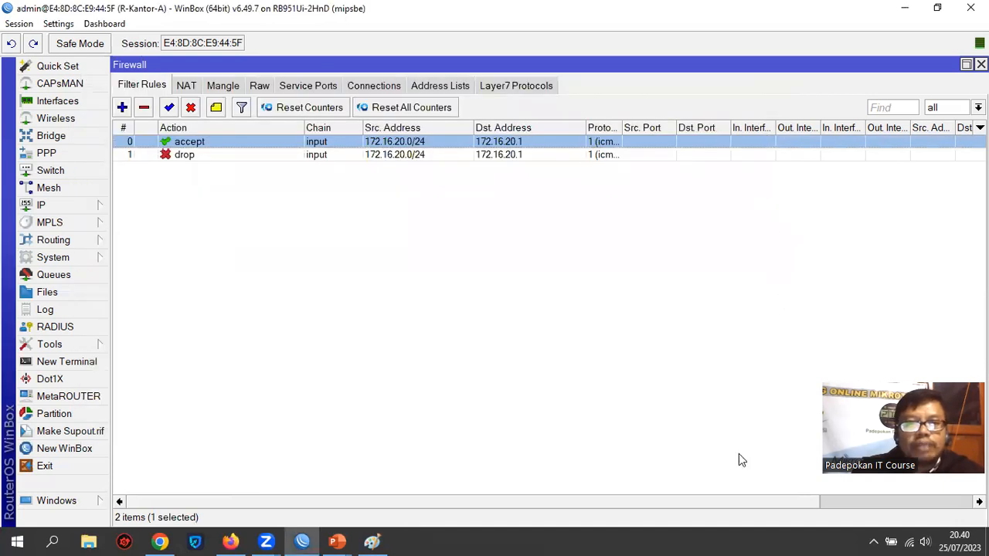
Edit the accept rule so that it matches only the established connection state, and save it
double_click(401, 143)
left_click(260, 88)
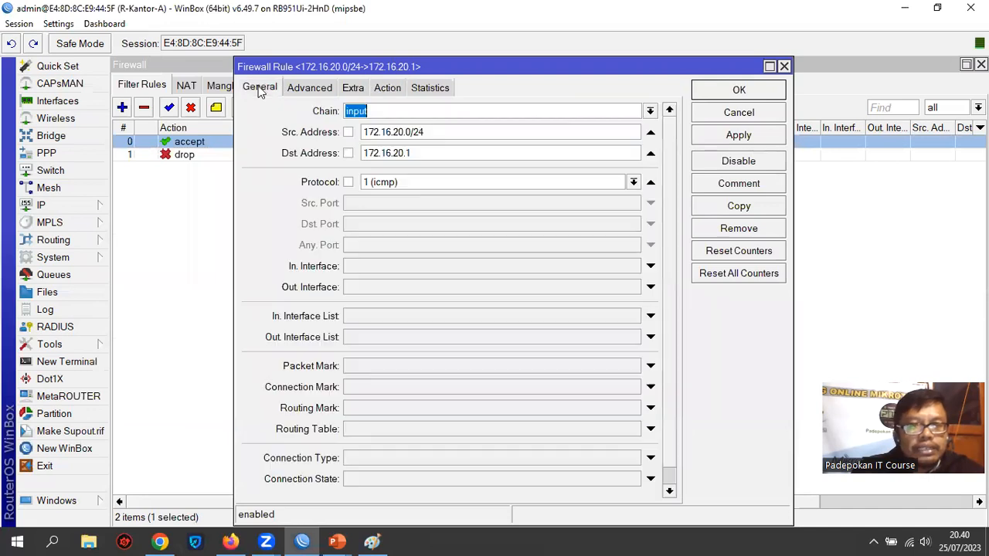
scroll(607, 245, "down", 1)
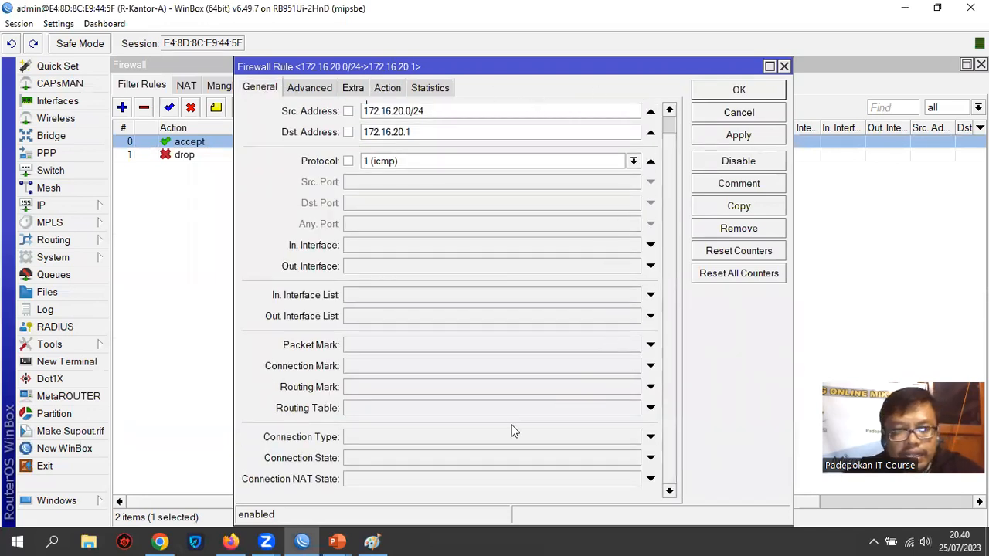
left_click(311, 88)
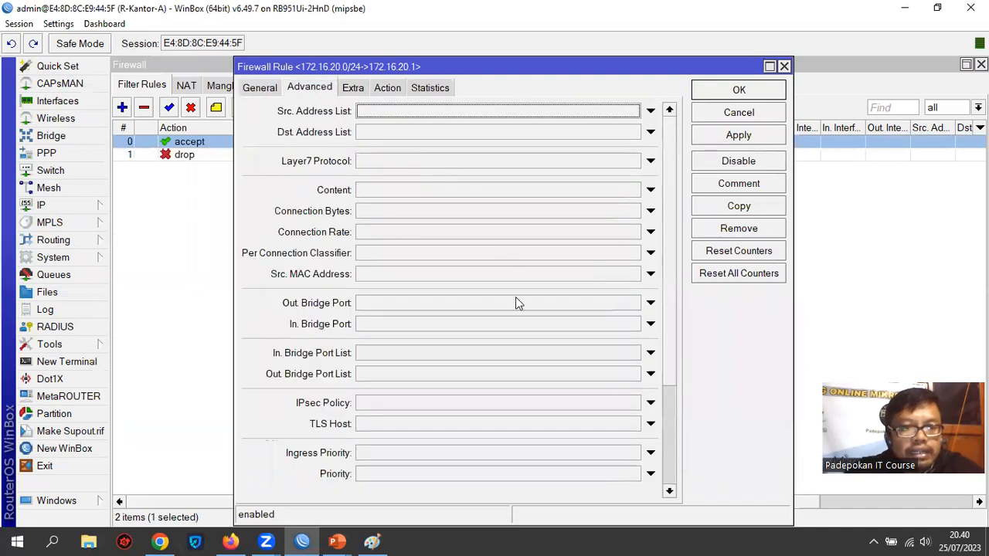
scroll(348, 186, "down", 7)
left_click(263, 93)
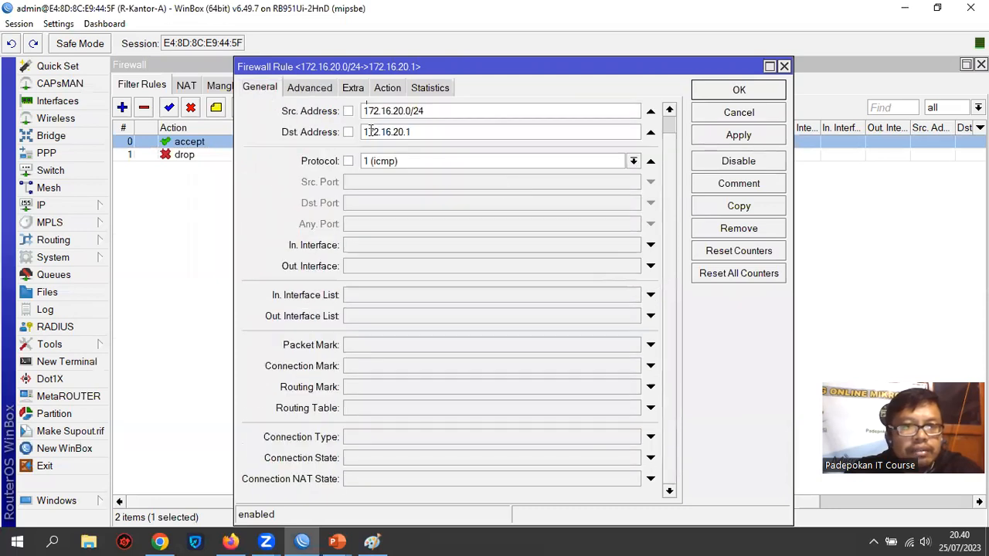
left_click_drag(687, 68, 687, 8)
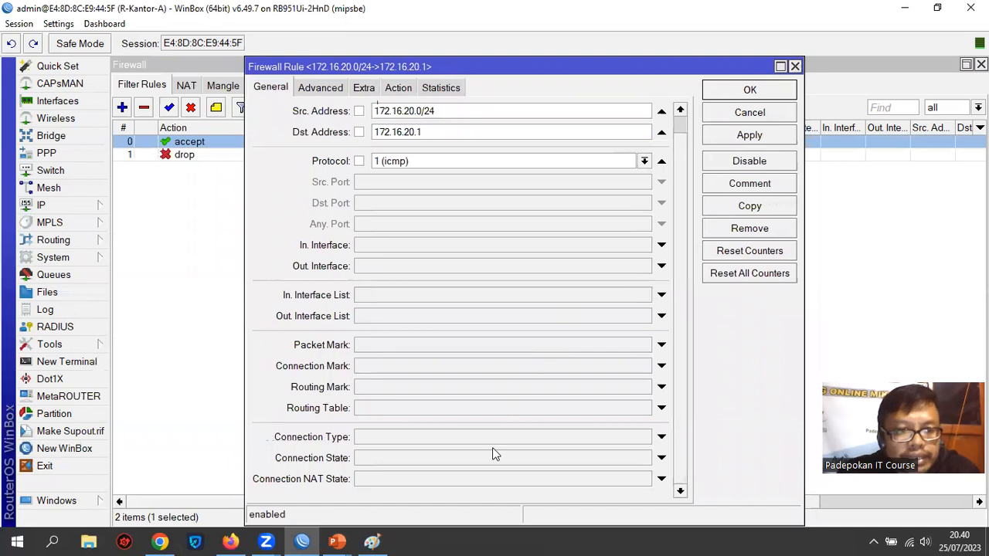
left_click(379, 459)
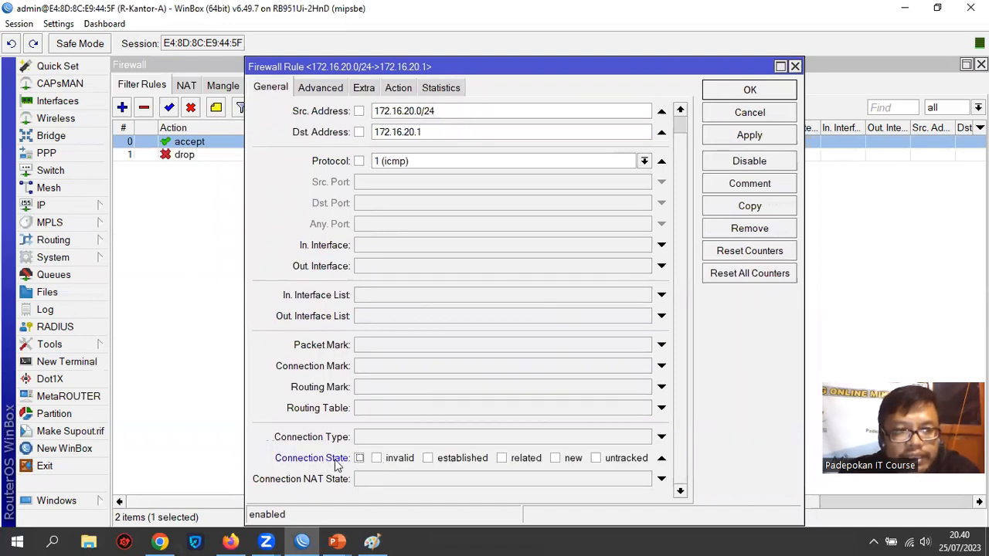
left_click(429, 458)
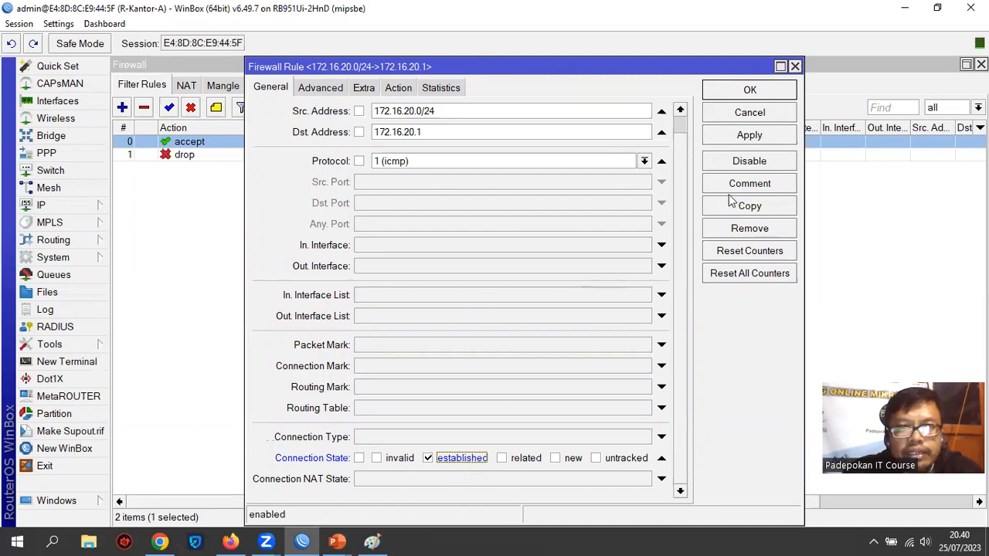
left_click(751, 132)
left_click(751, 92)
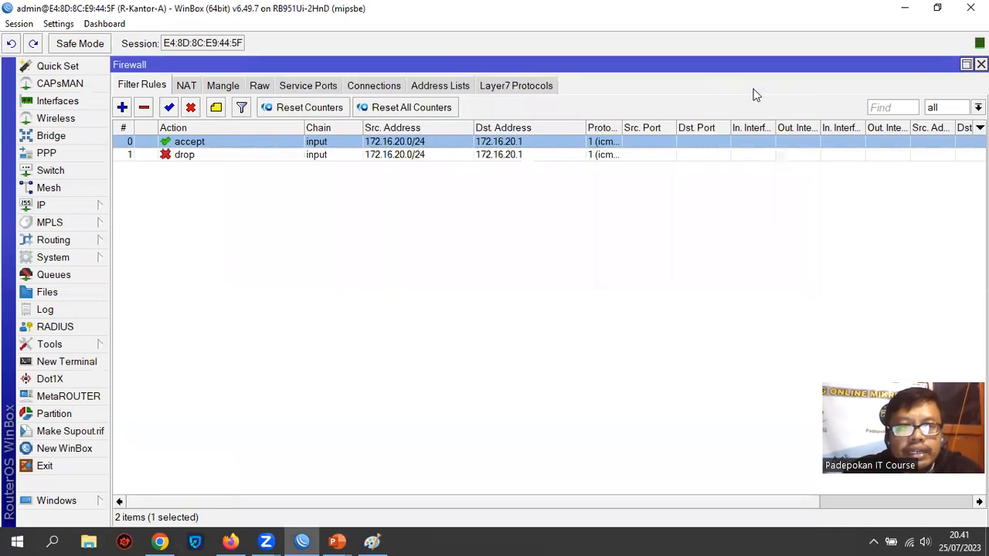
Open a Command Prompt on the computer and ping 172.16.20.1 to test the drop rule
left_click(53, 542)
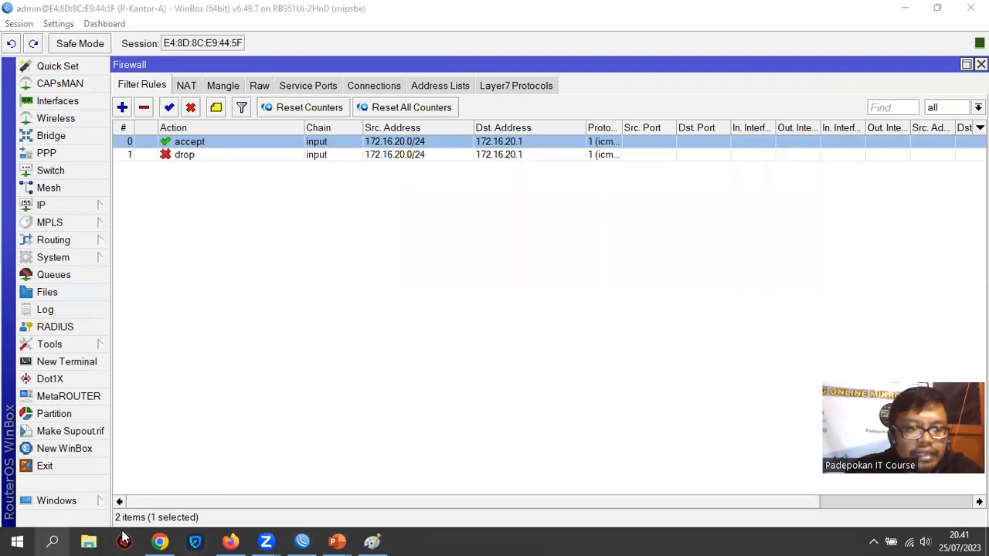
type("cmd")
key("Return")
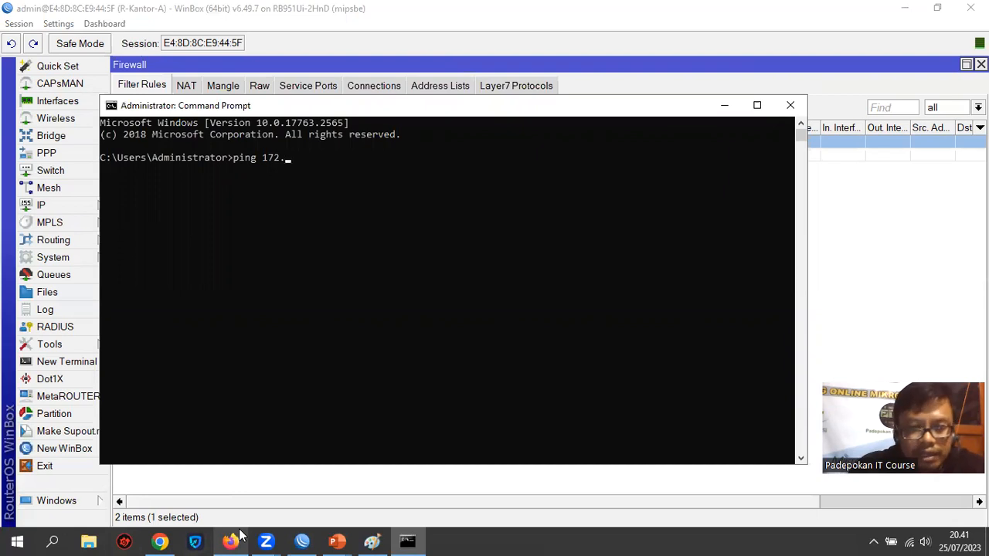
type("ping 172.16.20.")
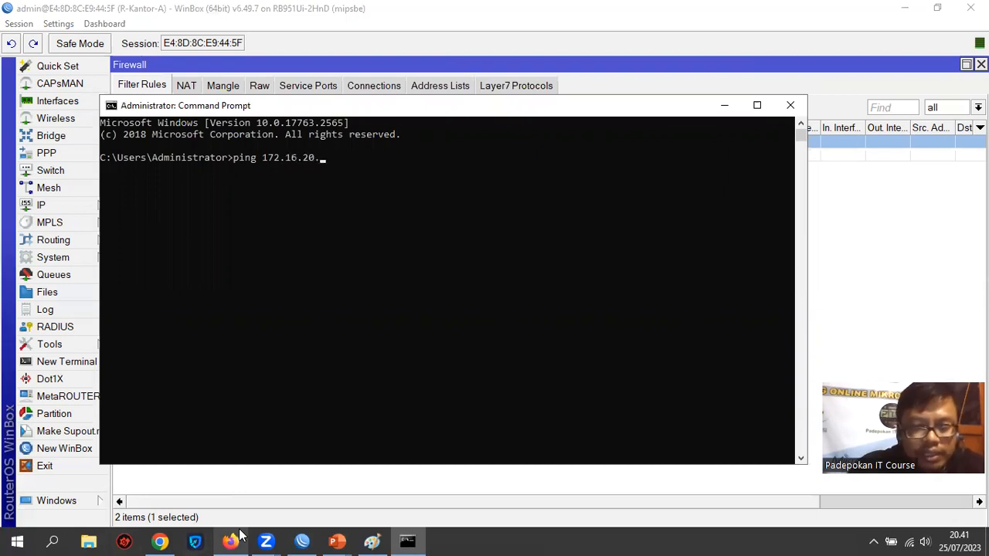
type("1")
key("Return")
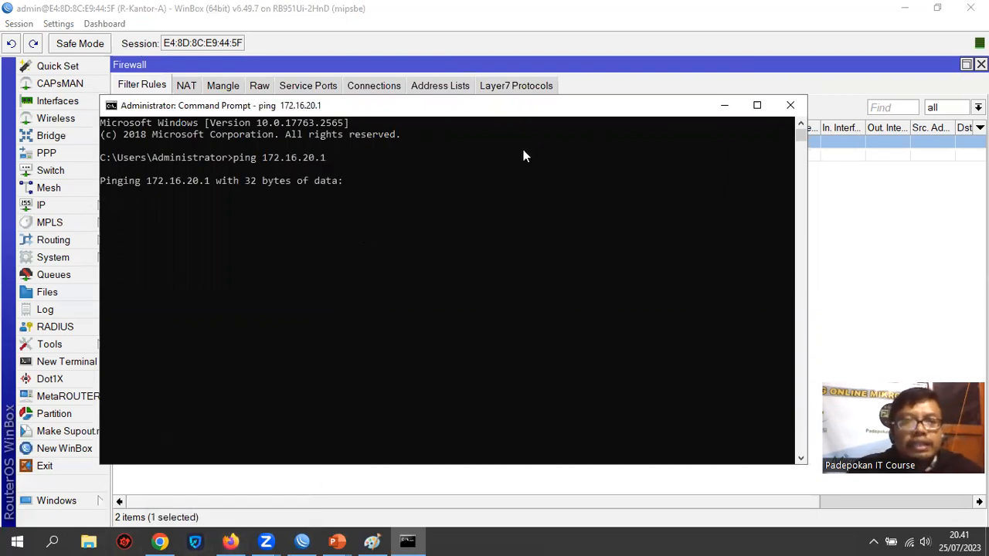
left_click_drag(516, 111, 552, 117)
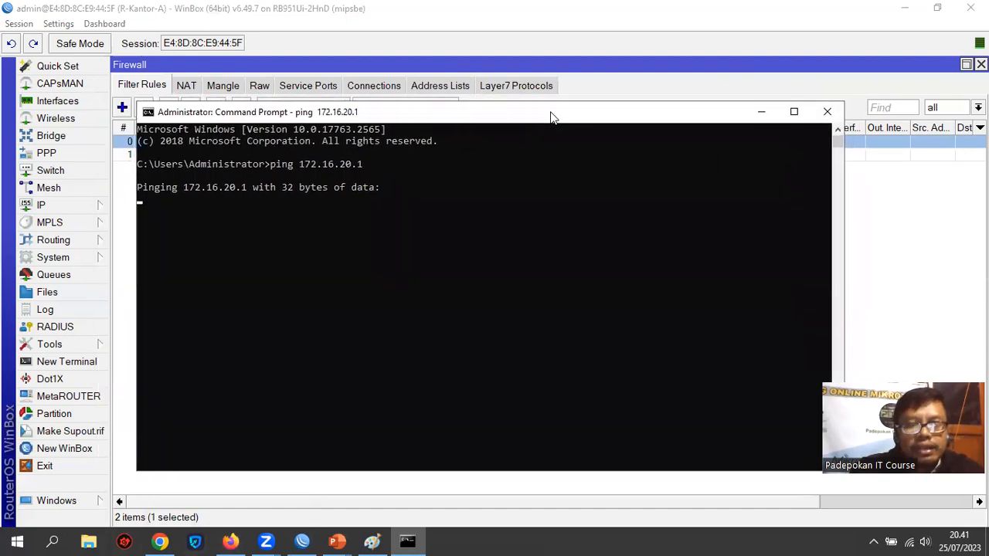
Open a new router terminal in WinBox and ping 172.16.20.253 to test reaching the client
left_click(81, 361)
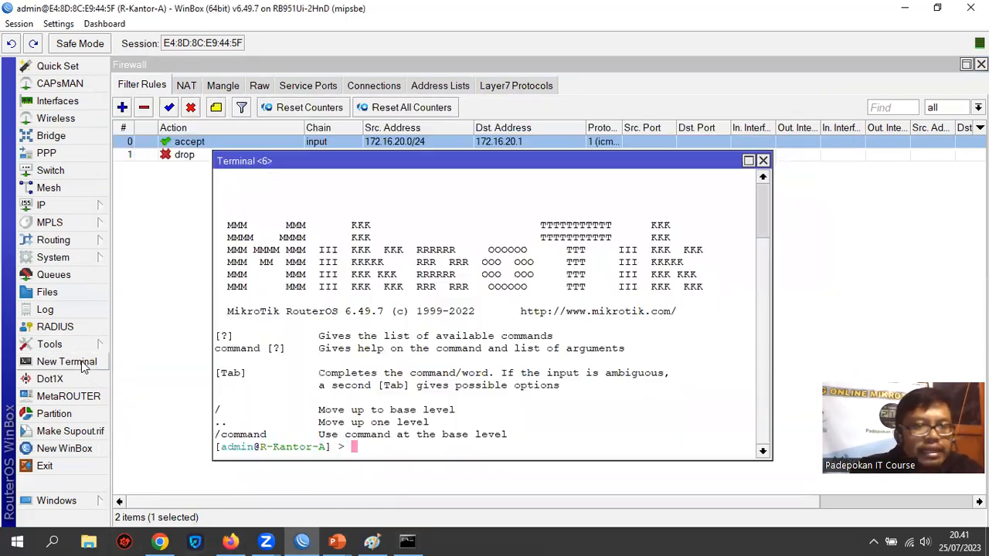
type("pin")
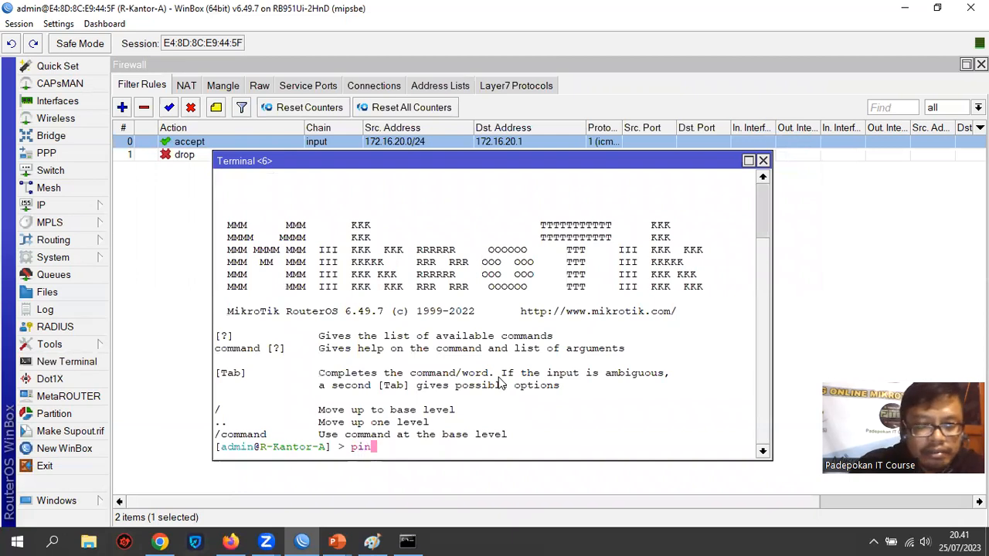
type("g 172")
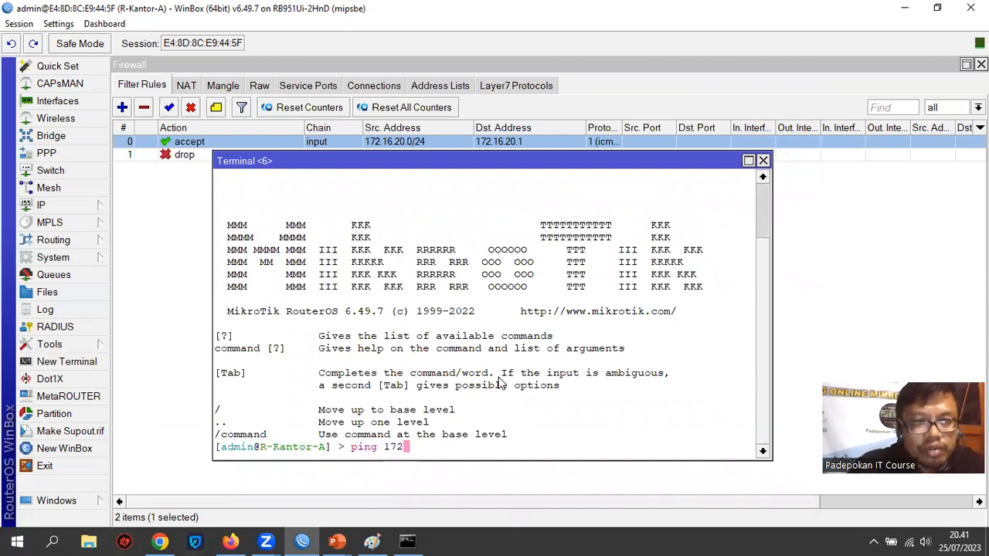
type(".16.2")
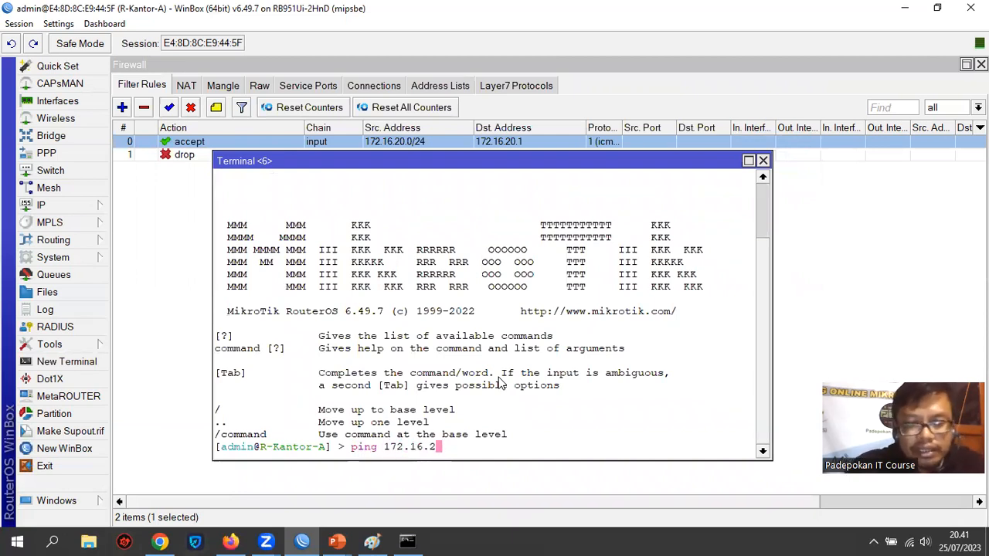
type("0.253")
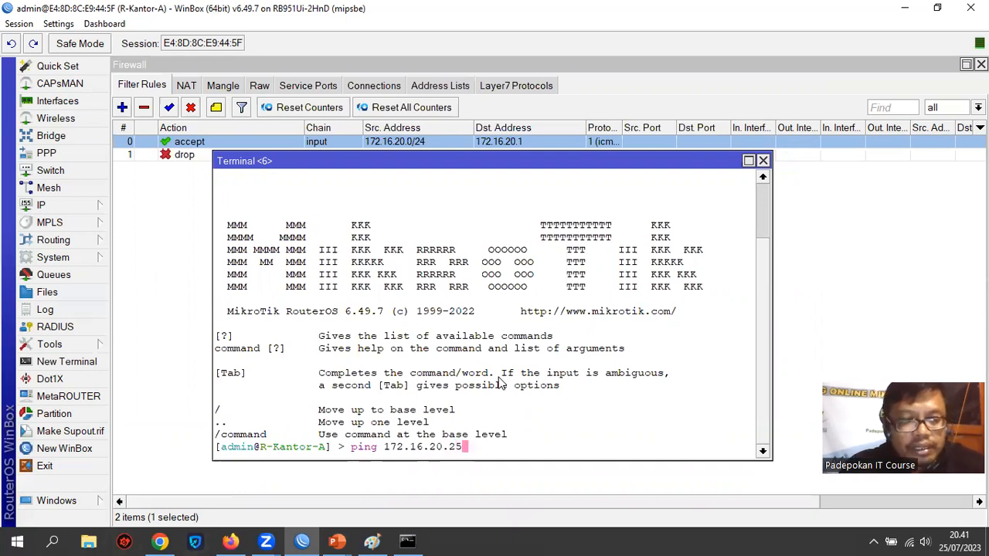
key("Return")
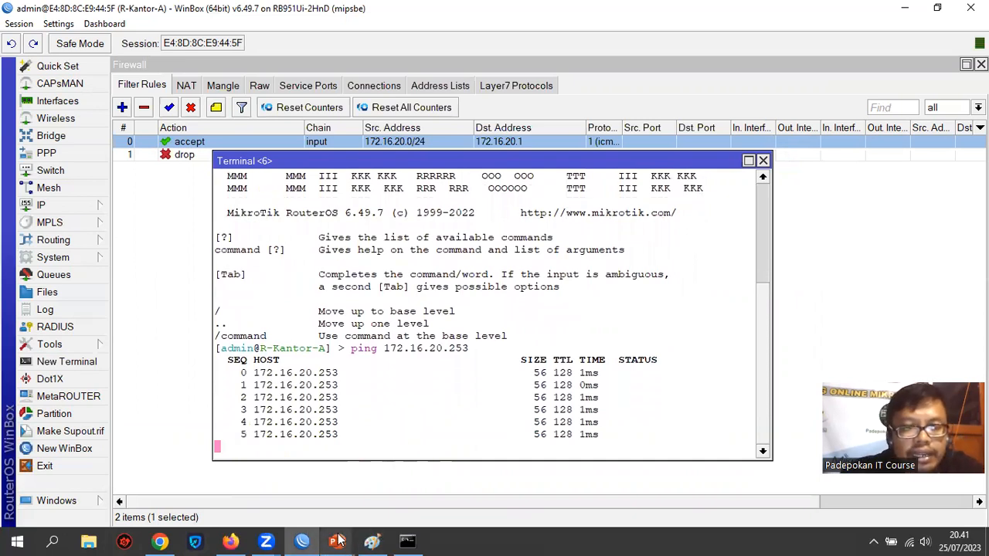
Review the PC-to-router firewall diagram slide in PowerPoint, return to WinBox and close the router terminal
mouse_move(336, 541)
left_click(435, 507)
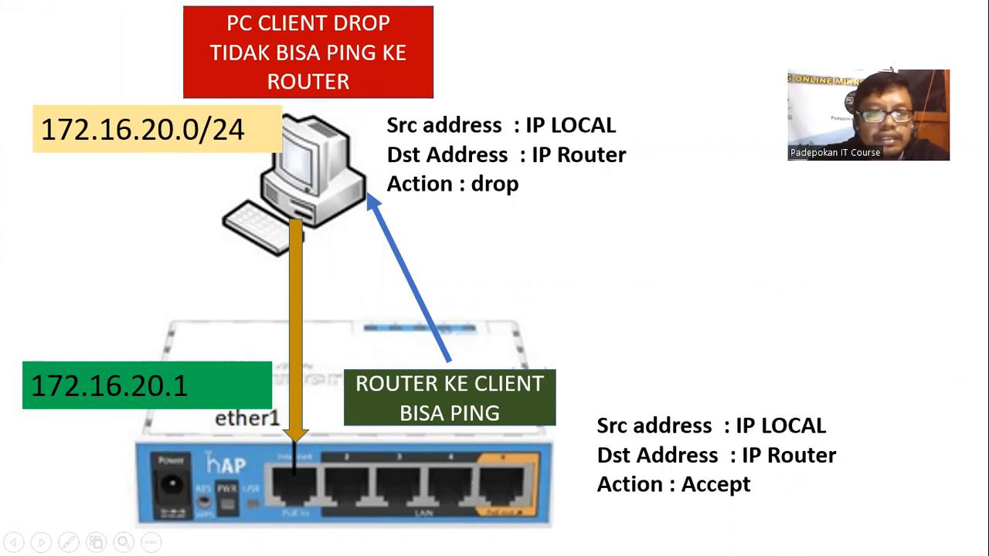
key("Escape")
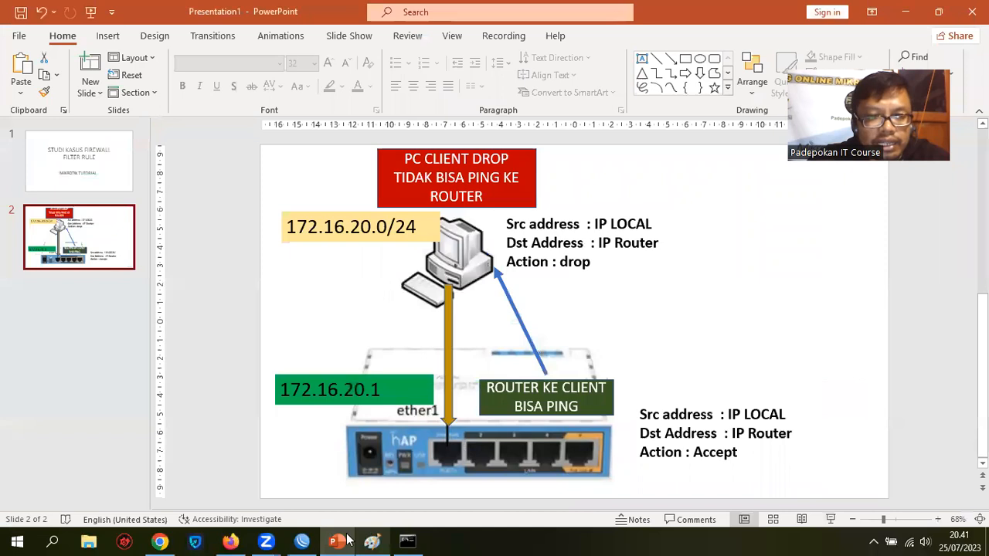
left_click(303, 541)
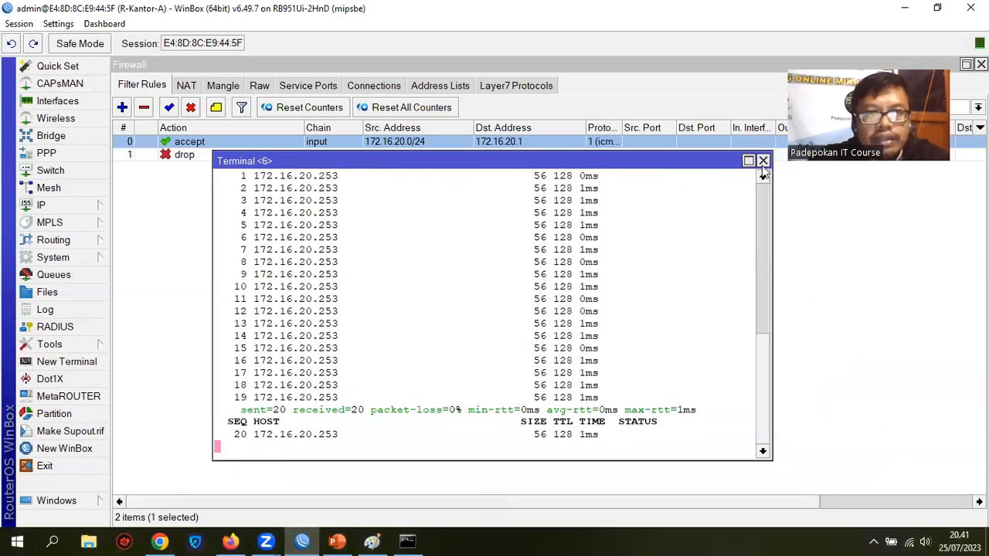
left_click(762, 161)
Review the drop rule's source address, destination address and action, and close the rule
double_click(200, 155)
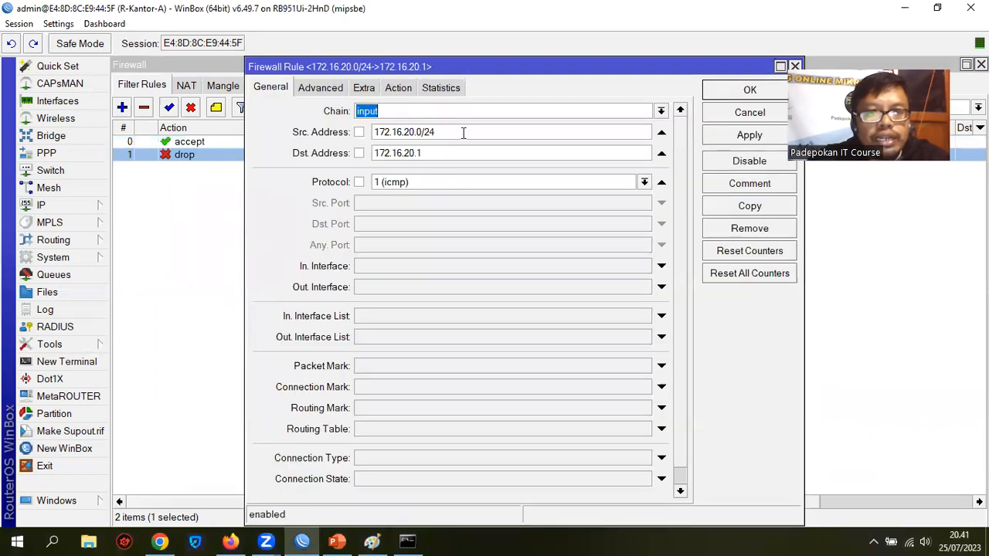
left_click_drag(464, 133, 314, 130)
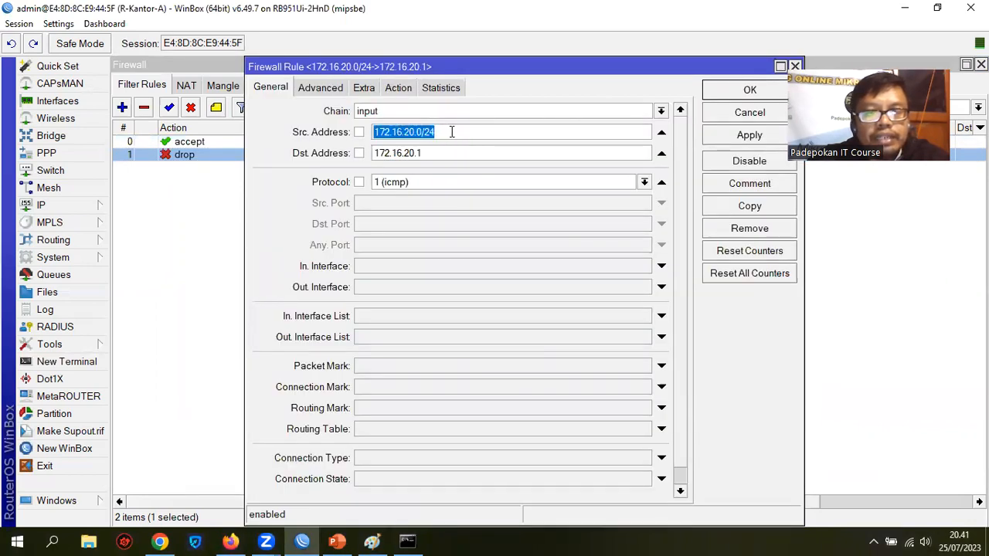
left_click_drag(442, 151, 344, 153)
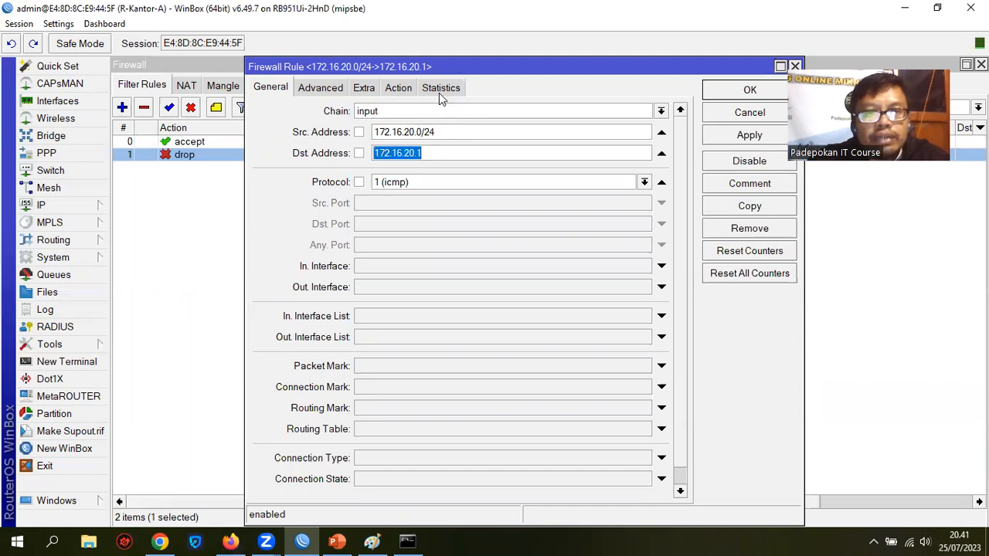
left_click(406, 87)
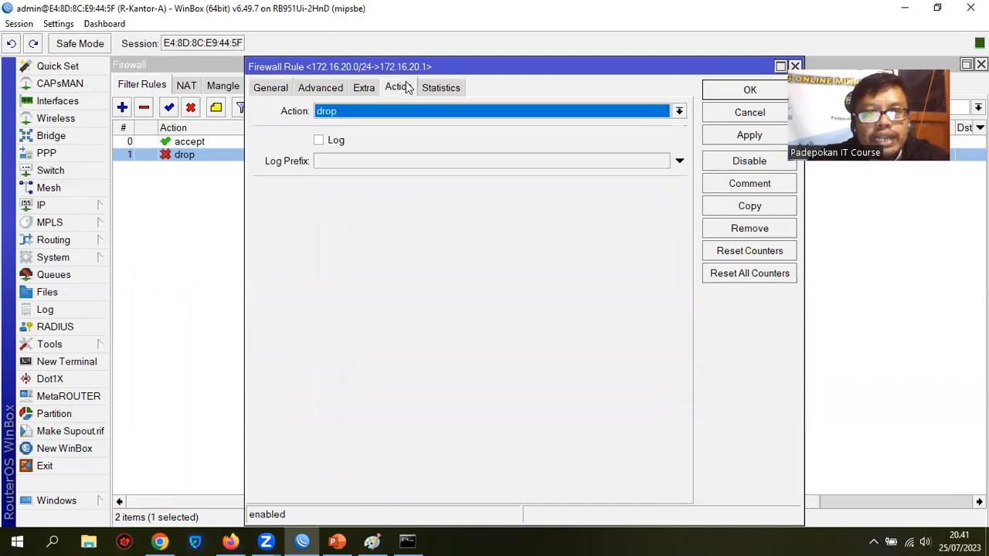
left_click(270, 87)
left_click(749, 90)
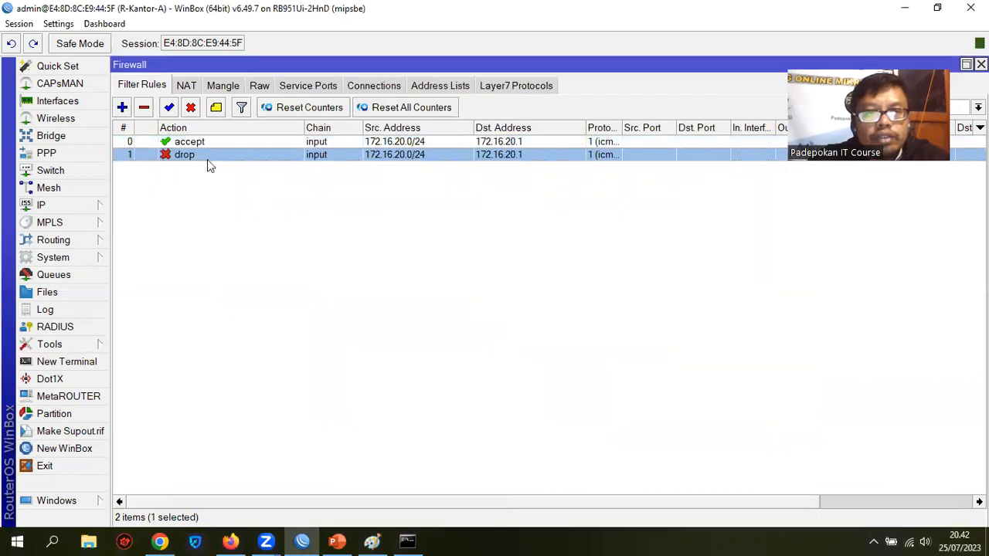
Review the accept rule's connection state and action, and close the rule
double_click(193, 142)
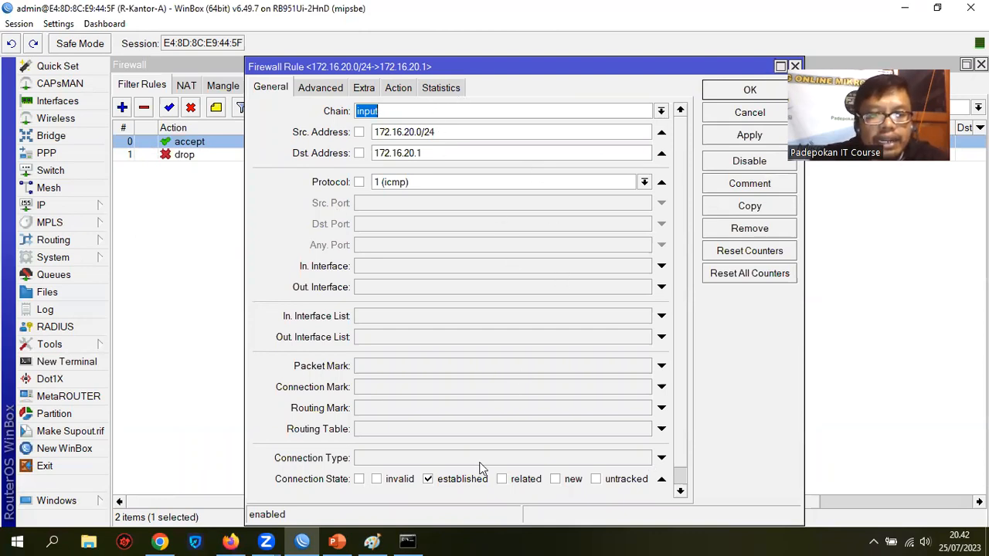
left_click(411, 91)
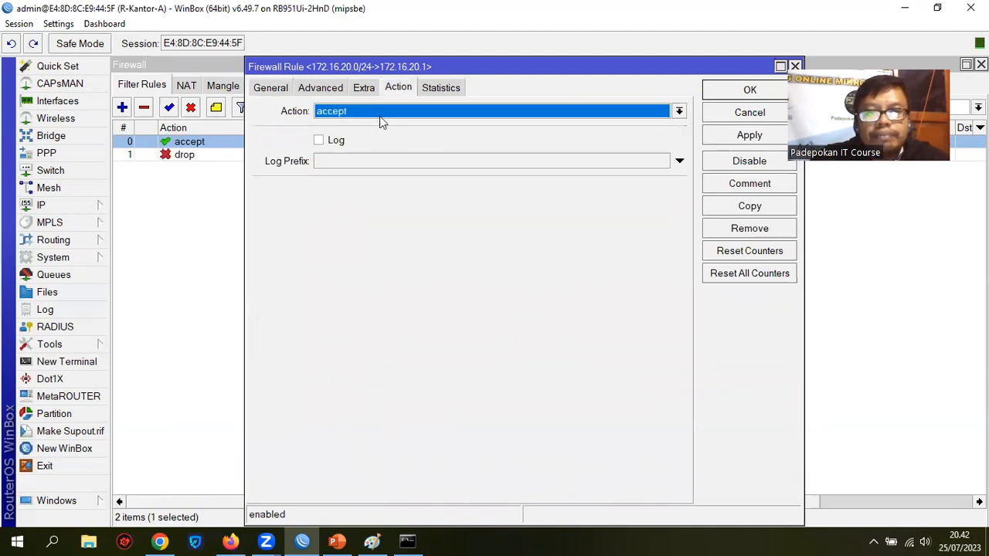
left_click(763, 93)
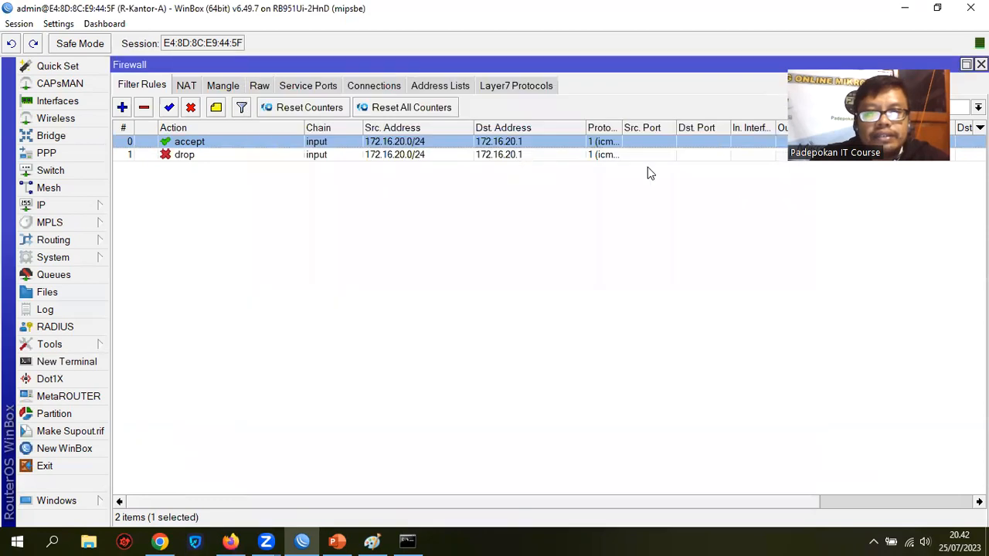
Ping 172.16.20.253 again from a new router terminal, close the terminal, and clear the rule selection in the filter list
left_click(77, 362)
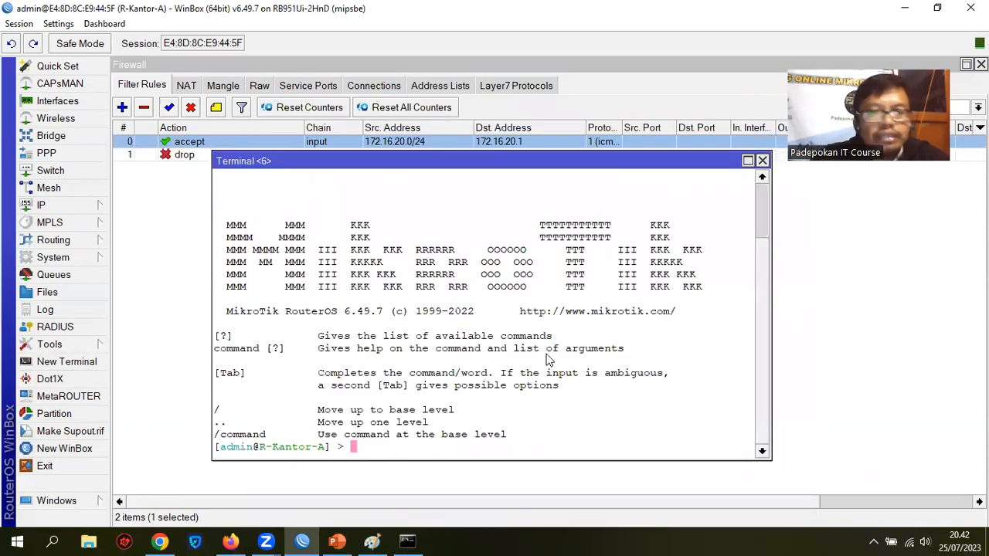
type("ping 172.16.20.253")
key("Return")
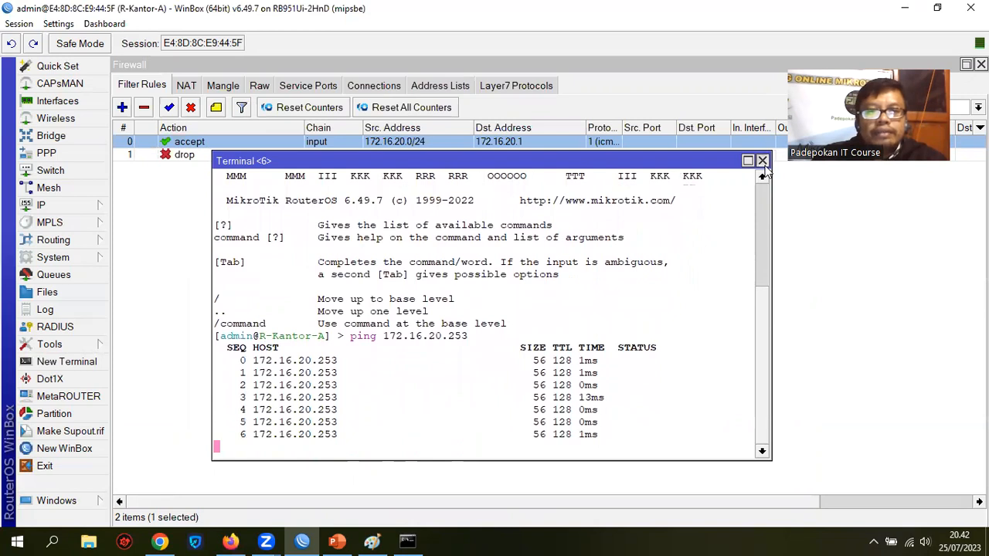
left_click(762, 161)
left_click(537, 264)
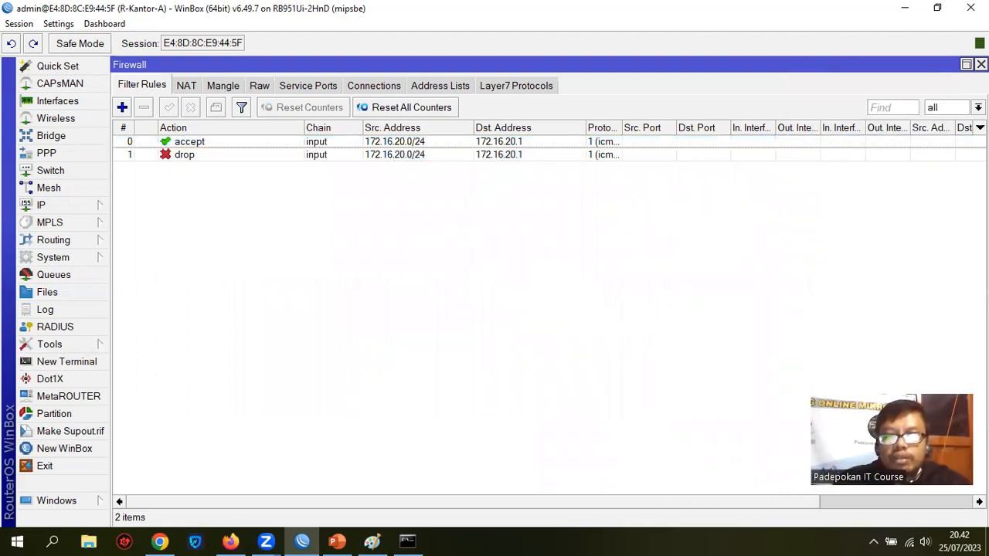
left_click(623, 539)
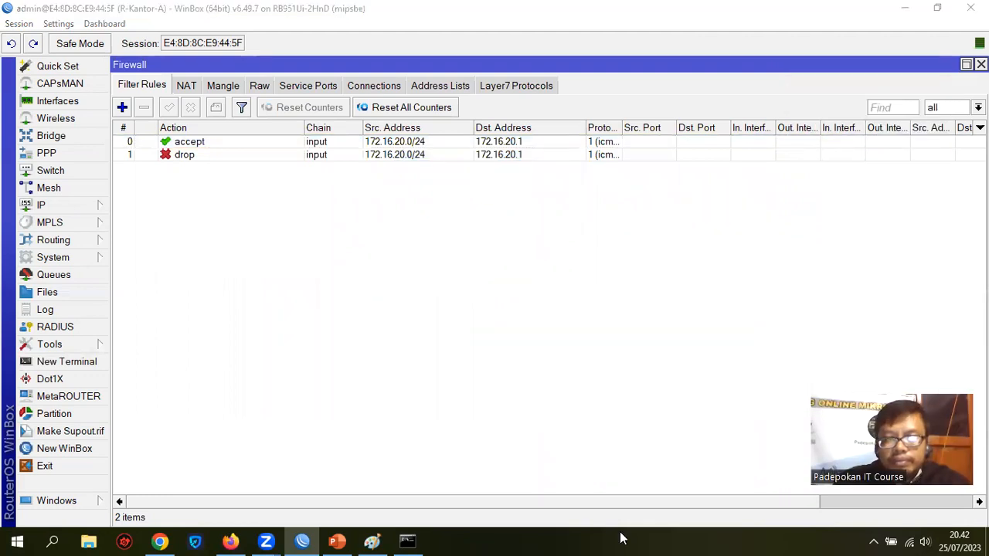